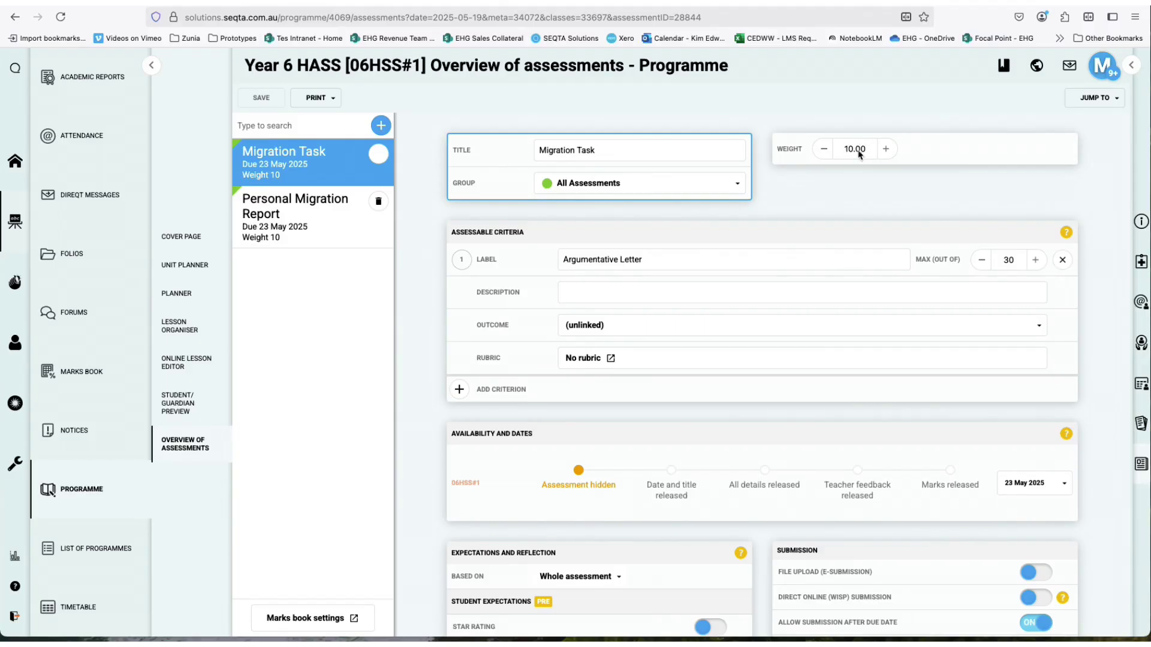
- Set the Migration Task's weight to 20 and link its Argumentative Letter criterion to the [AC9HSK] Knowledge and understanding HASS outcome
left_click(885, 150)
left_click(885, 150)
left_click(885, 150)
left_click(885, 149)
left_click(884, 150)
left_click(885, 149)
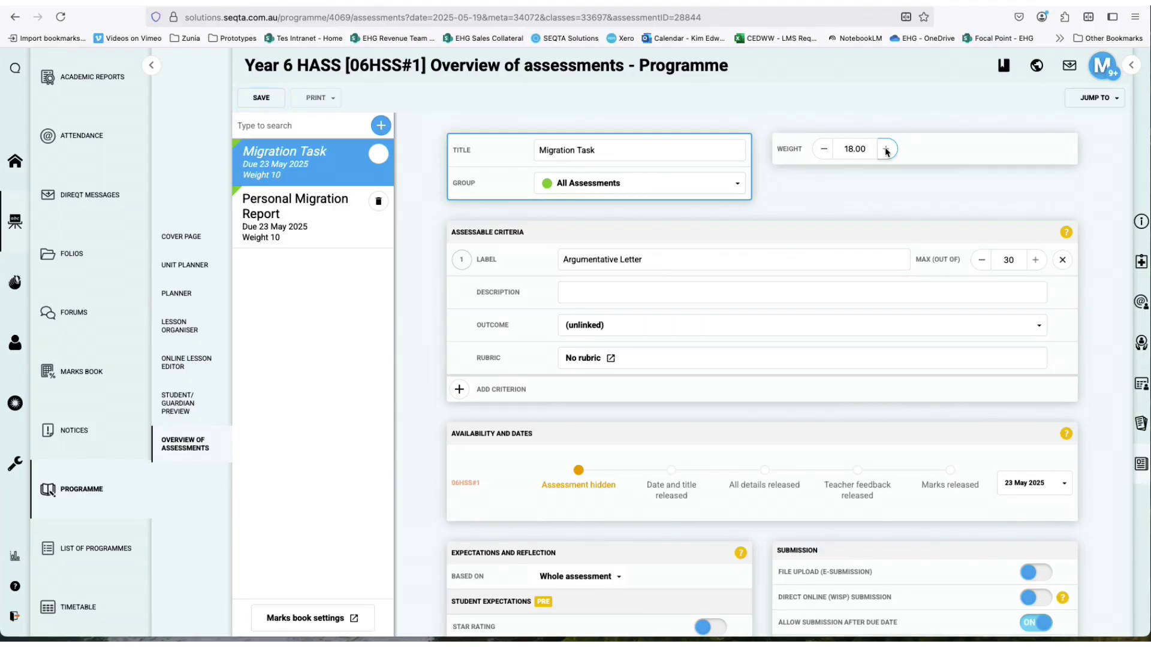
left_click(886, 150)
left_click(599, 330)
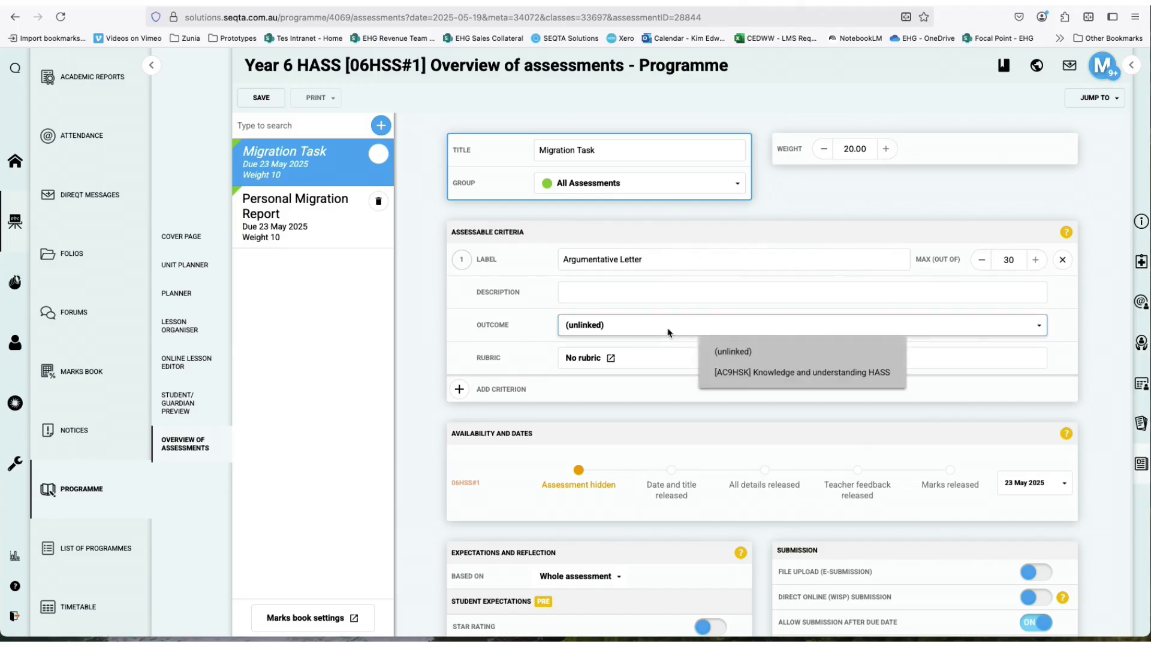
left_click(744, 374)
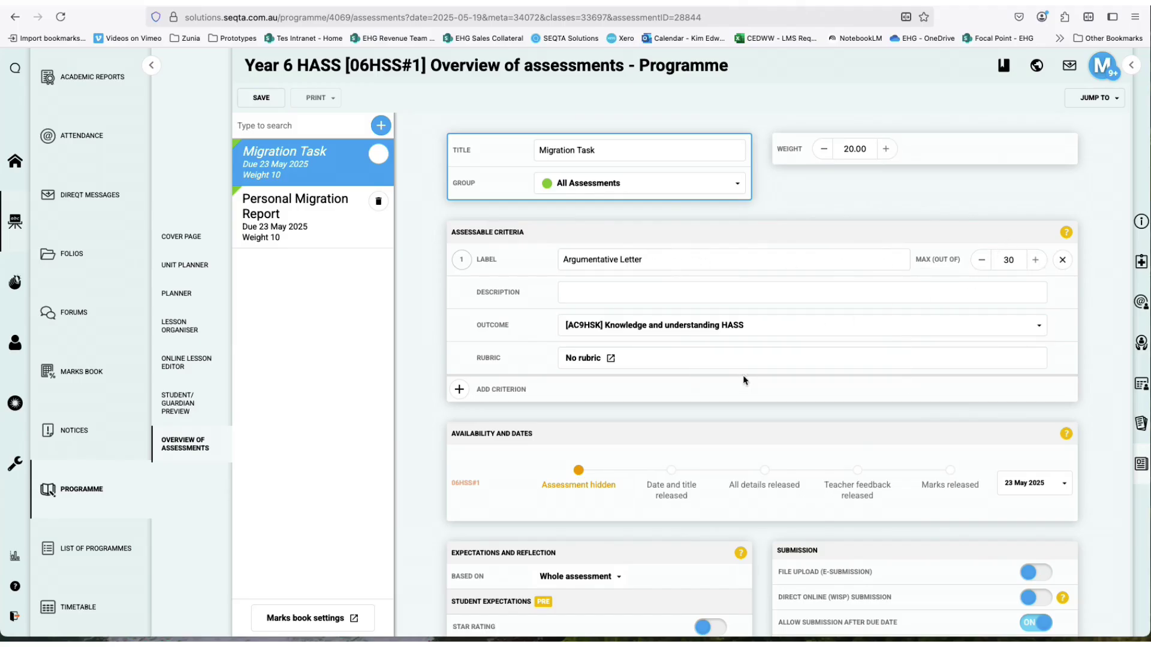
- Start a numeric, fixed-layout rubric for the Argumentative Letter criterion with two lines and four descriptor columns
left_click(585, 359)
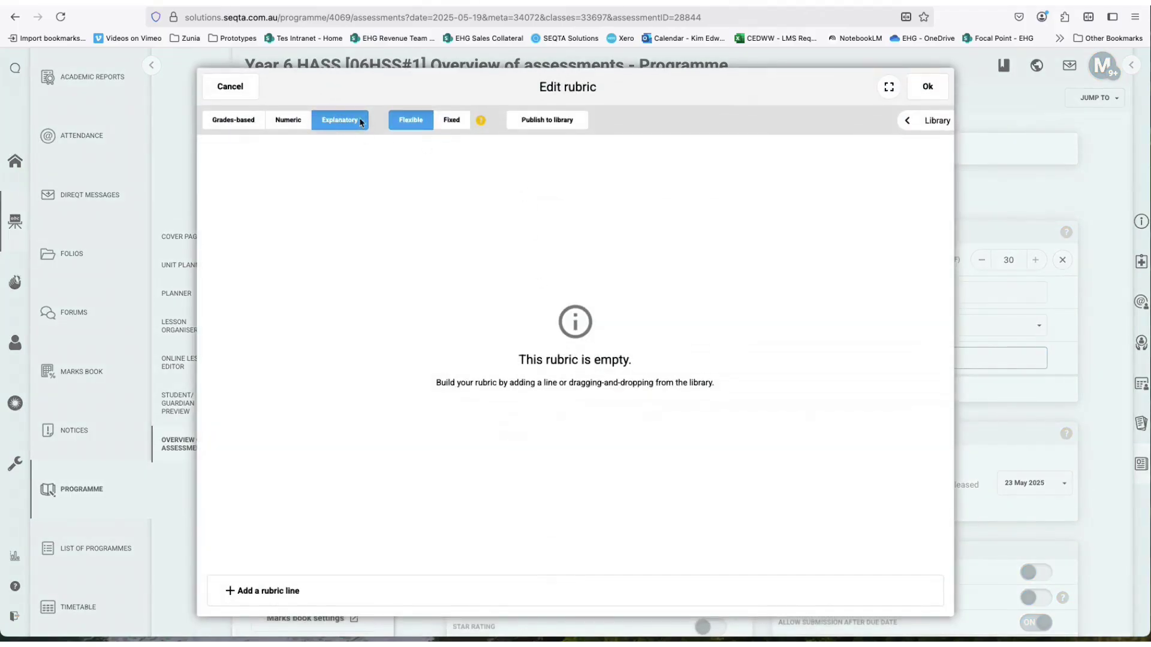
left_click(452, 120)
left_click(285, 122)
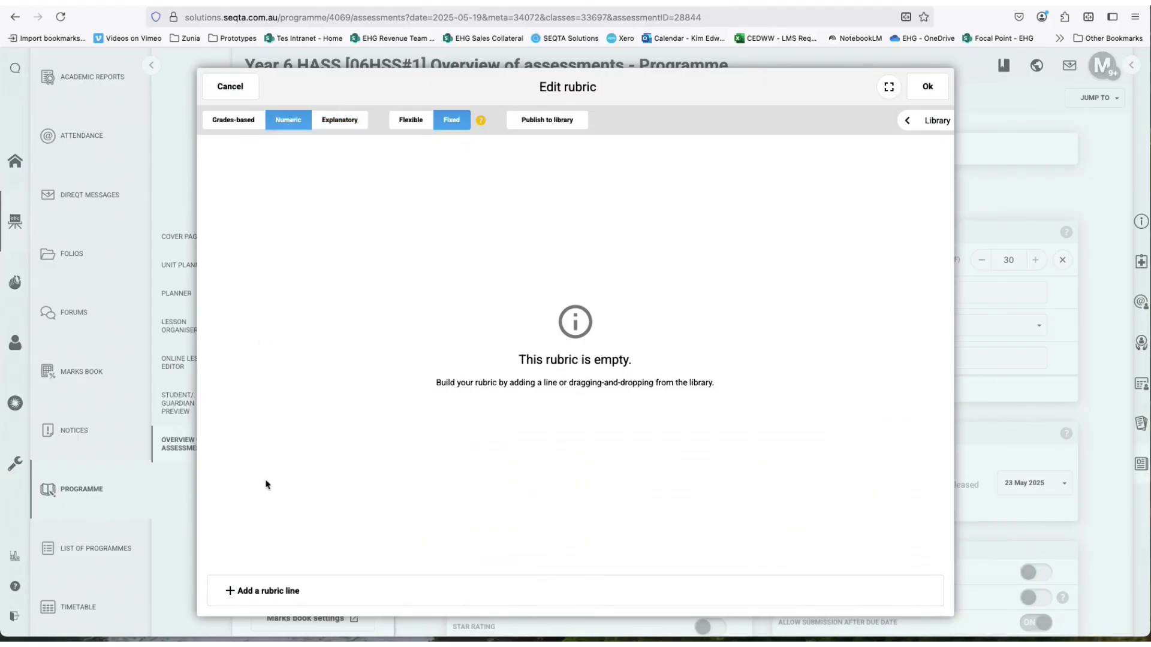
left_click(275, 591)
left_click(275, 590)
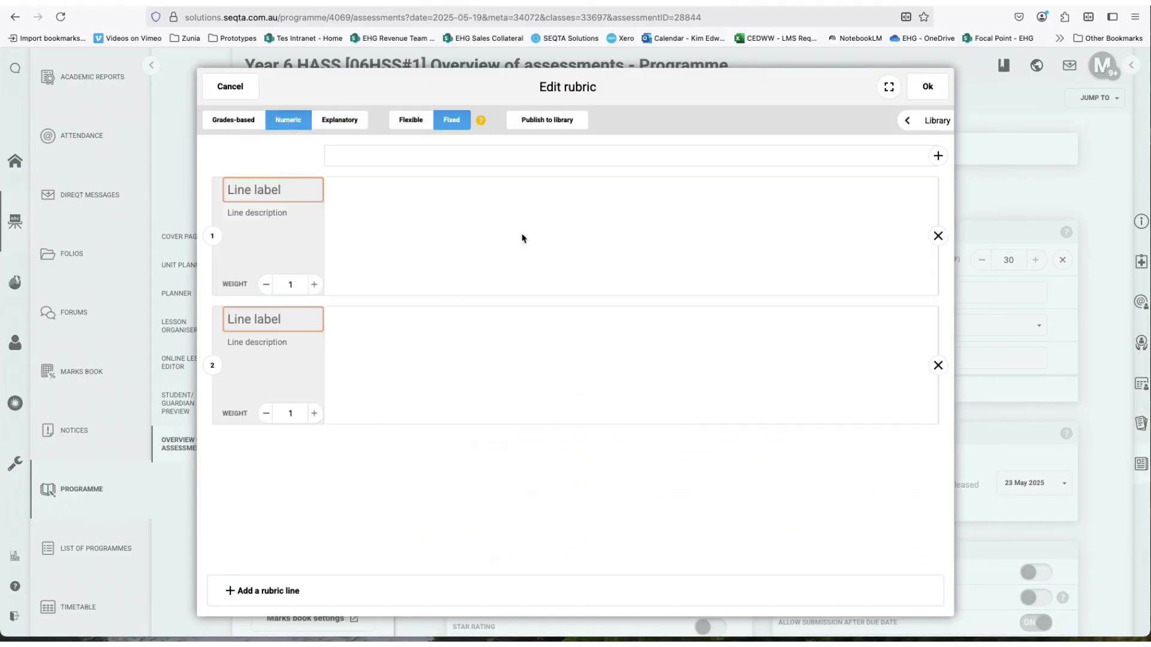
left_click(938, 157)
left_click(939, 160)
left_click(939, 160)
left_click(939, 160)
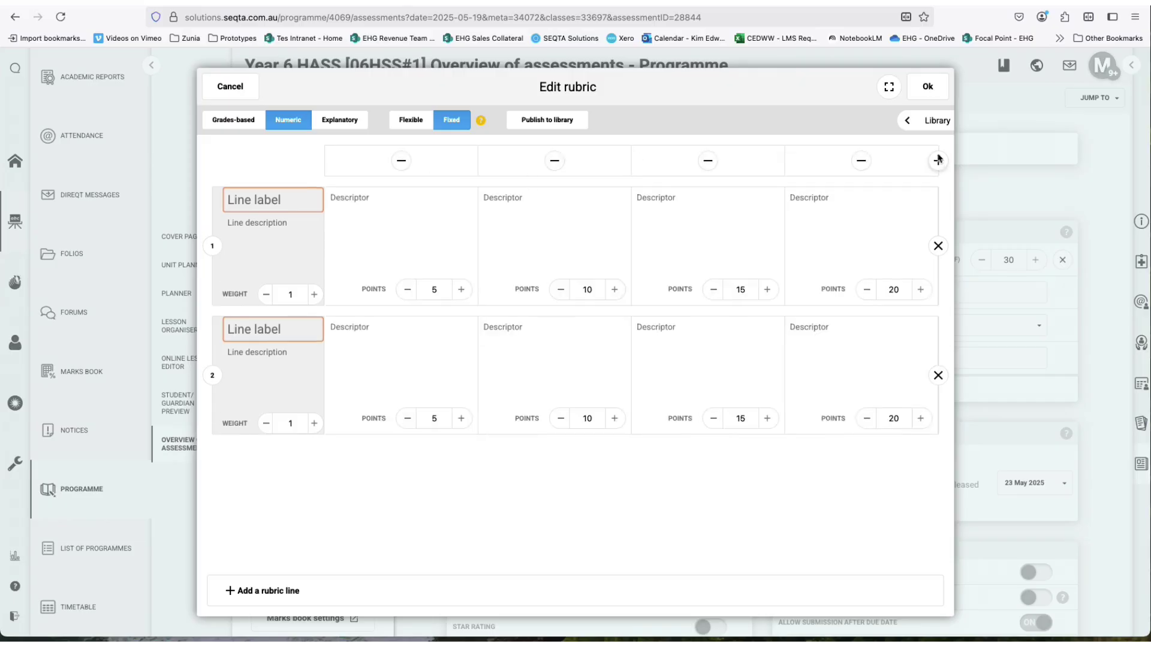
- Try to add the Primary Procedure Writing rubric from the library with all subject areas included, and discard the rubric edits
left_click(926, 122)
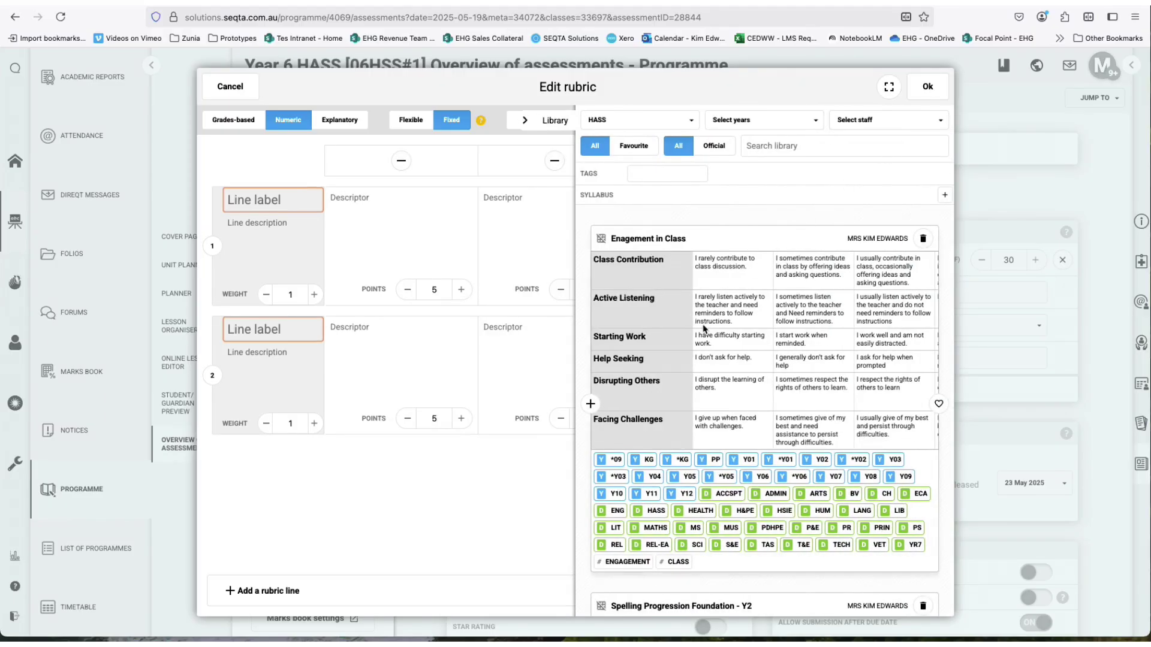
scroll(705, 329, "down", 2)
left_click(633, 119)
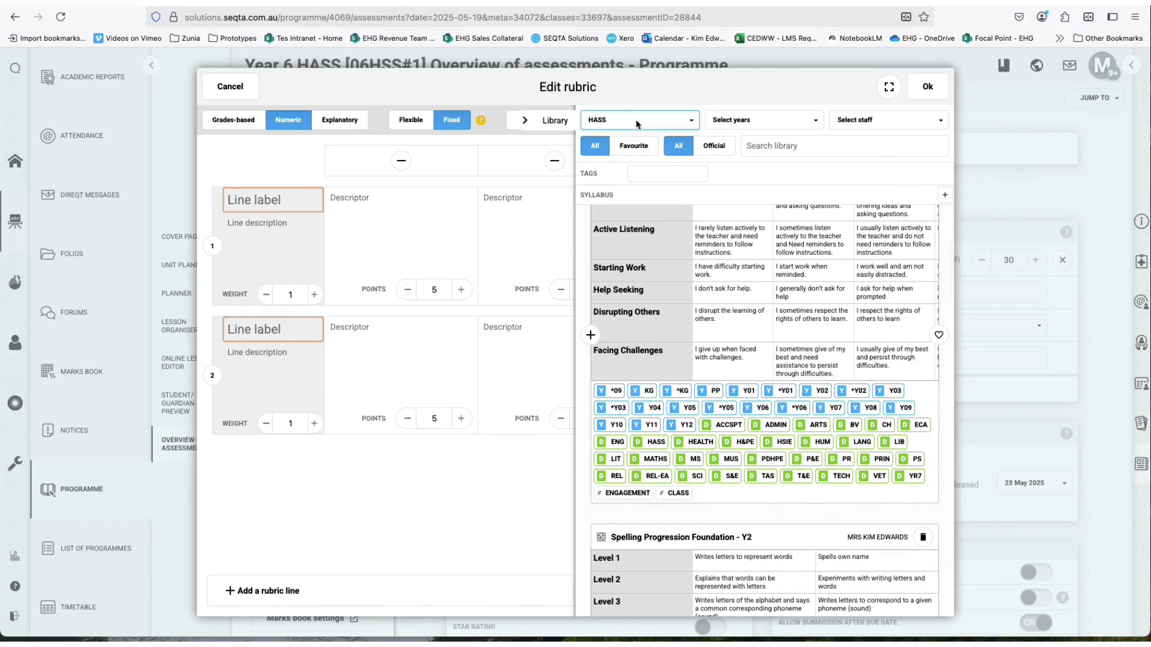
left_click(619, 138)
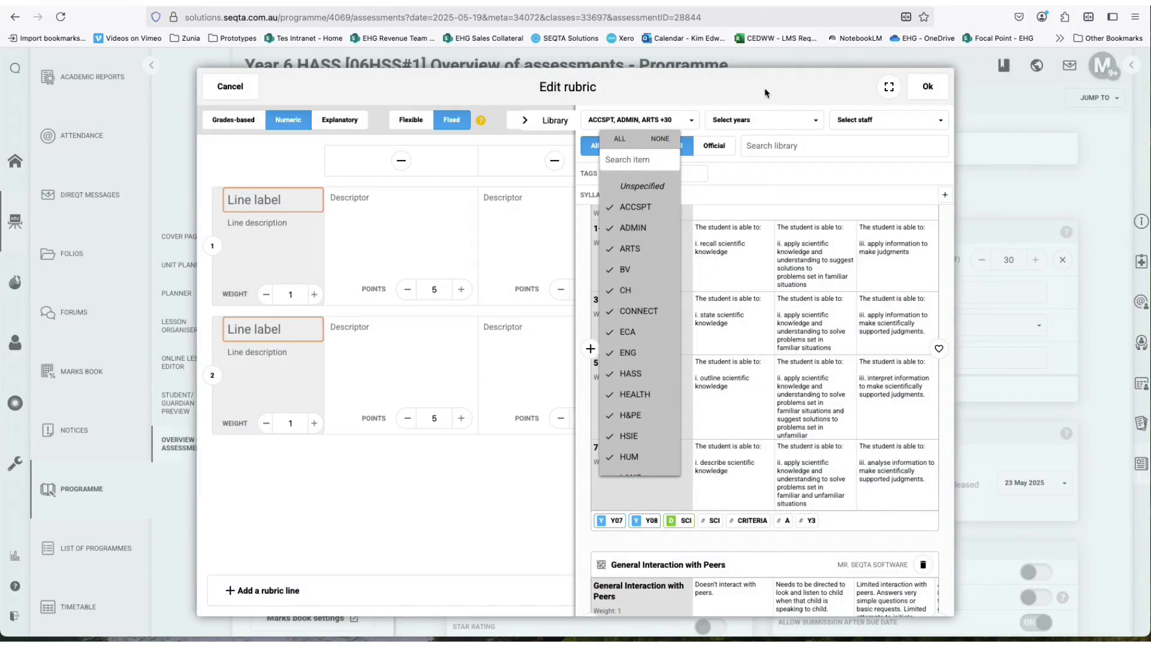
left_click(766, 93)
scroll(747, 360, "down", 10)
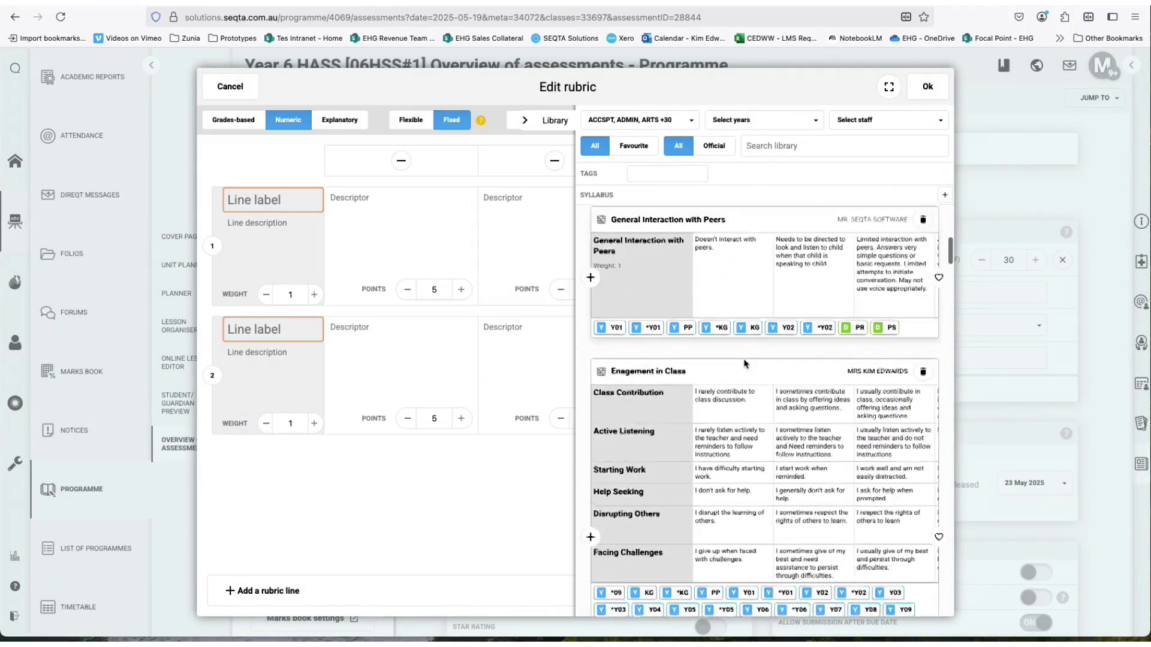
scroll(744, 363, "down", 6)
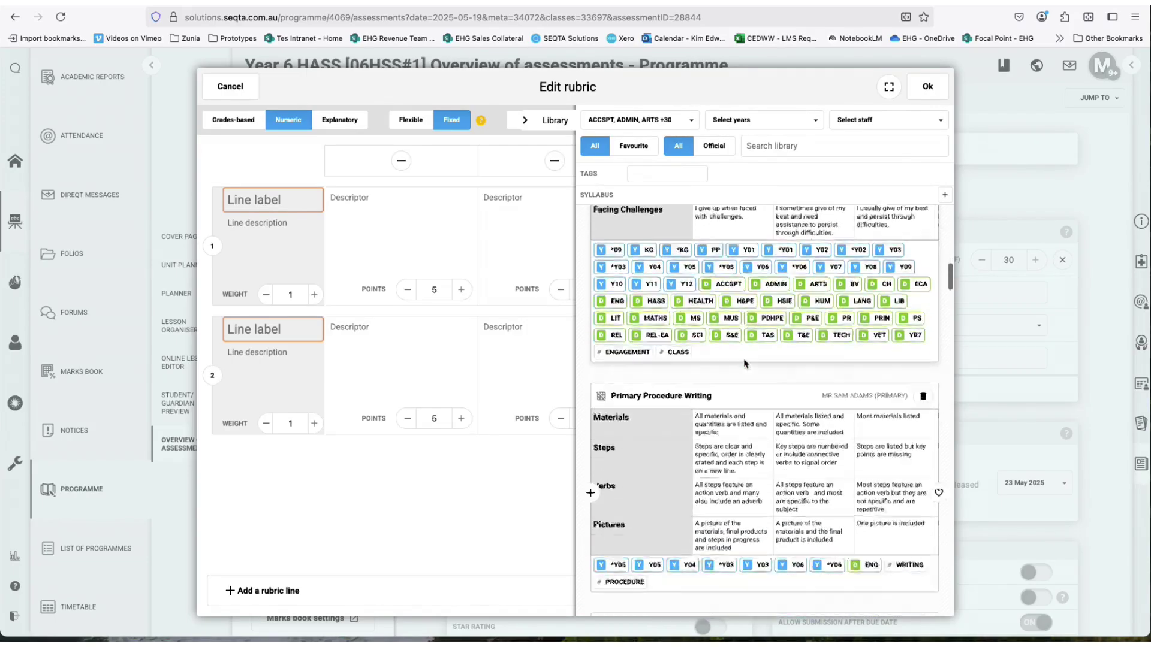
scroll(743, 364, "down", 3)
scroll(744, 364, "up", 5)
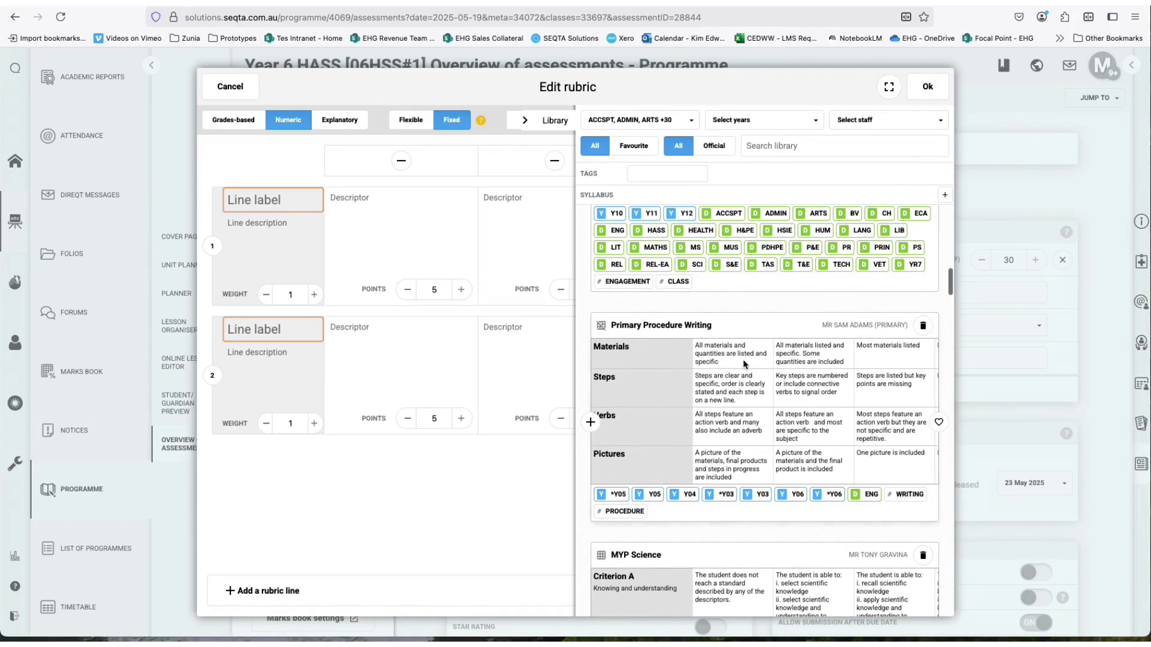
left_click(591, 422)
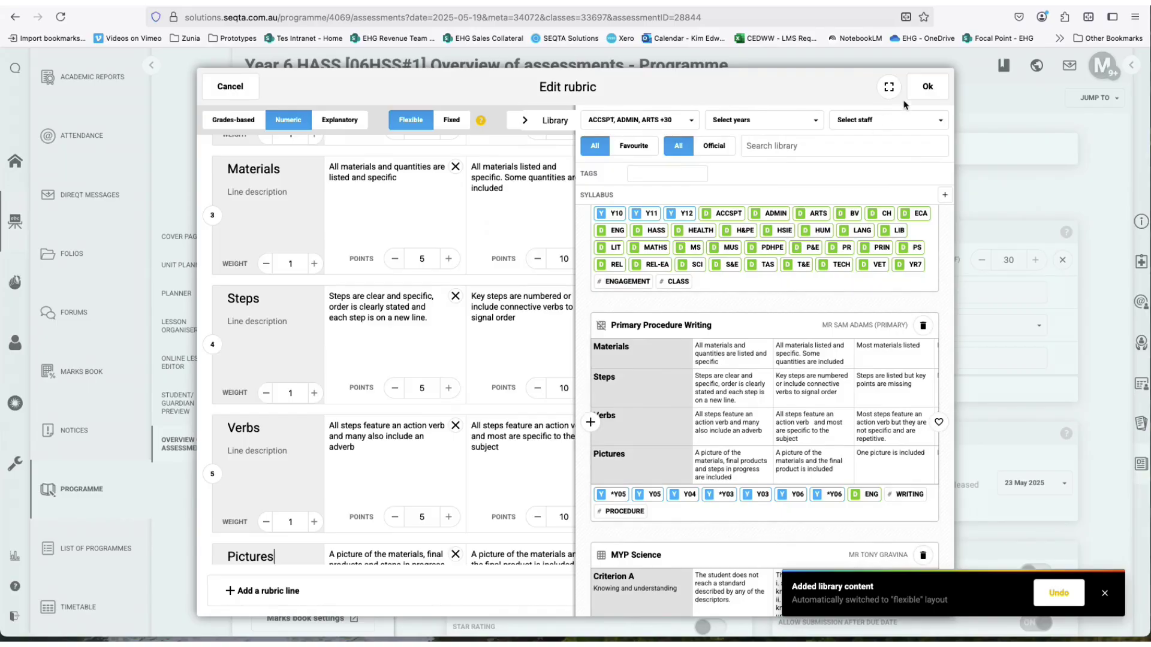
left_click(927, 87)
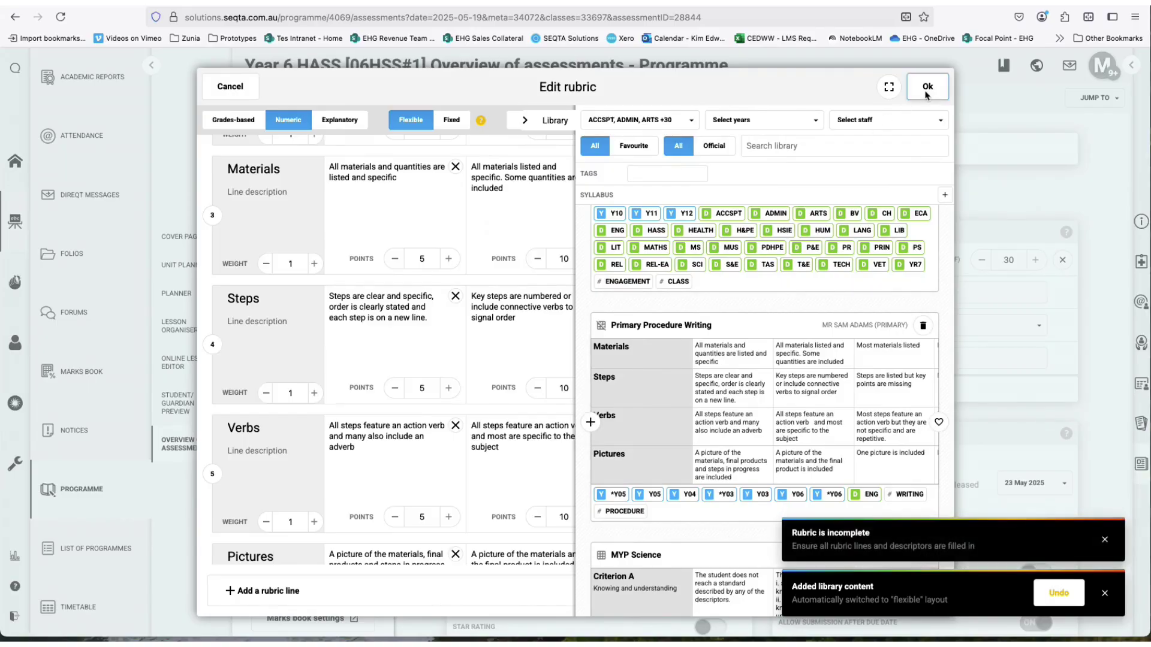
left_click(251, 96)
- Set the Migration Task's availability to All details released and its due date to 9 July 2025
scroll(606, 390, "down", 3)
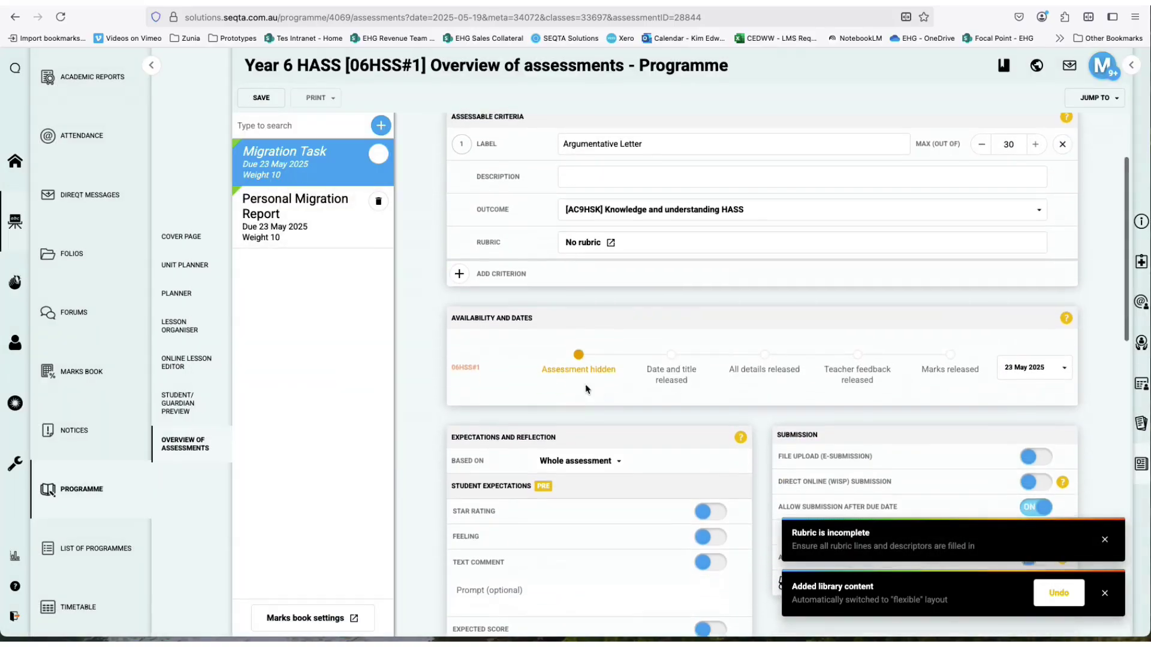
left_click(765, 352)
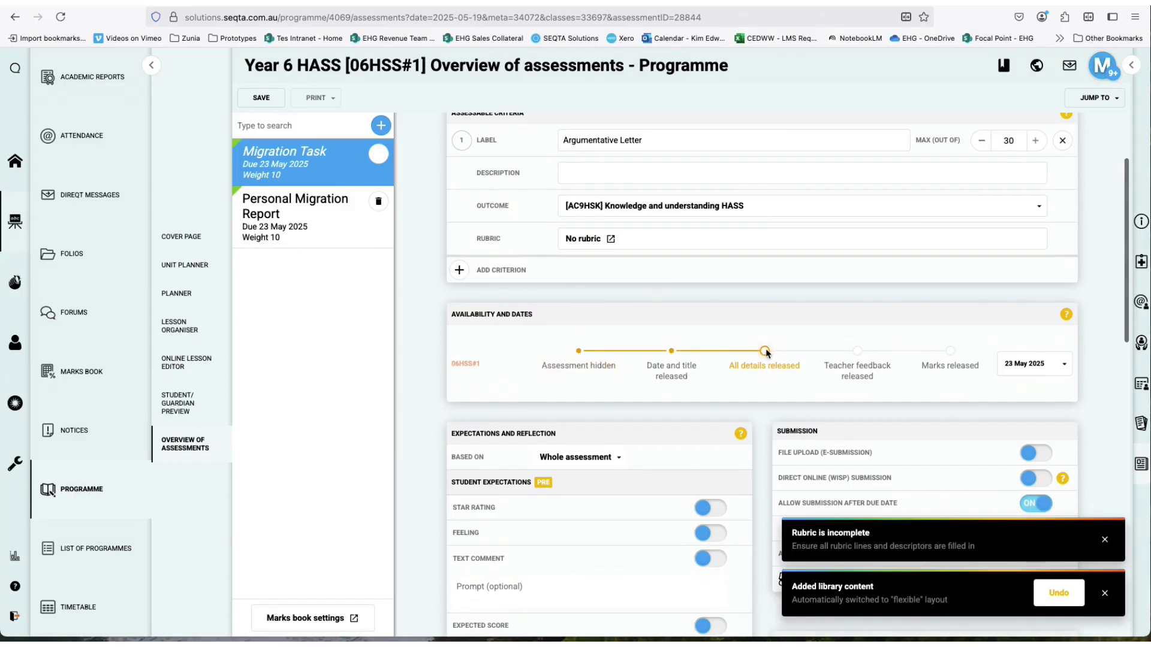
left_click(1106, 543)
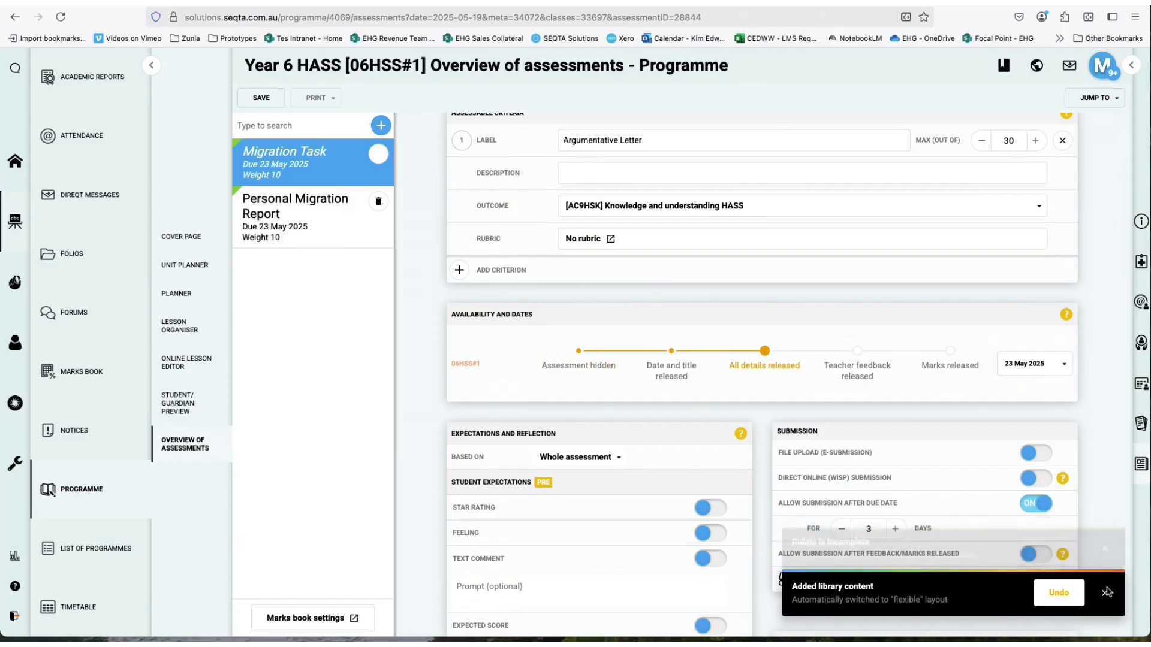
left_click(1105, 593)
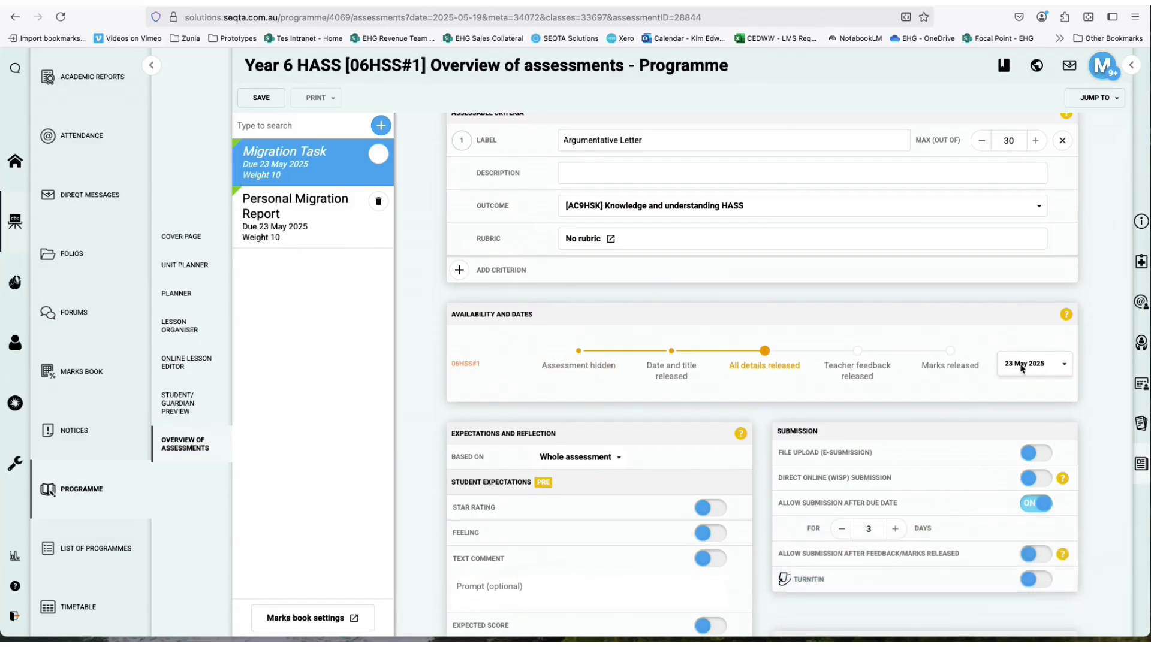
left_click(1023, 366)
left_click(1115, 398)
left_click(1115, 398)
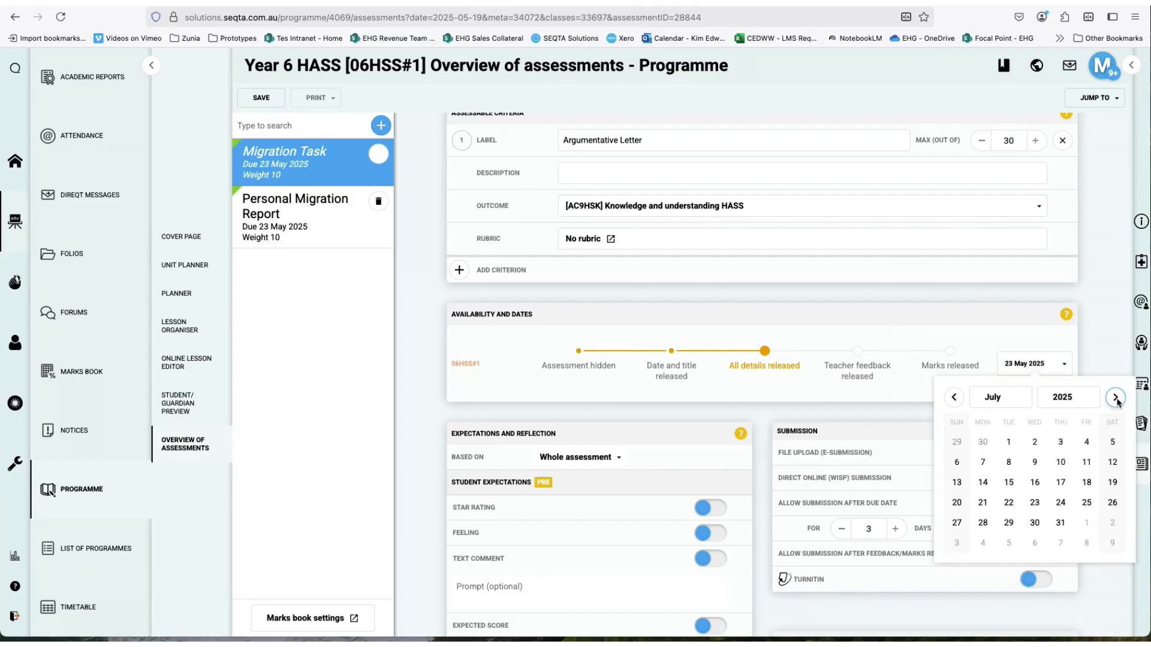
left_click(1035, 462)
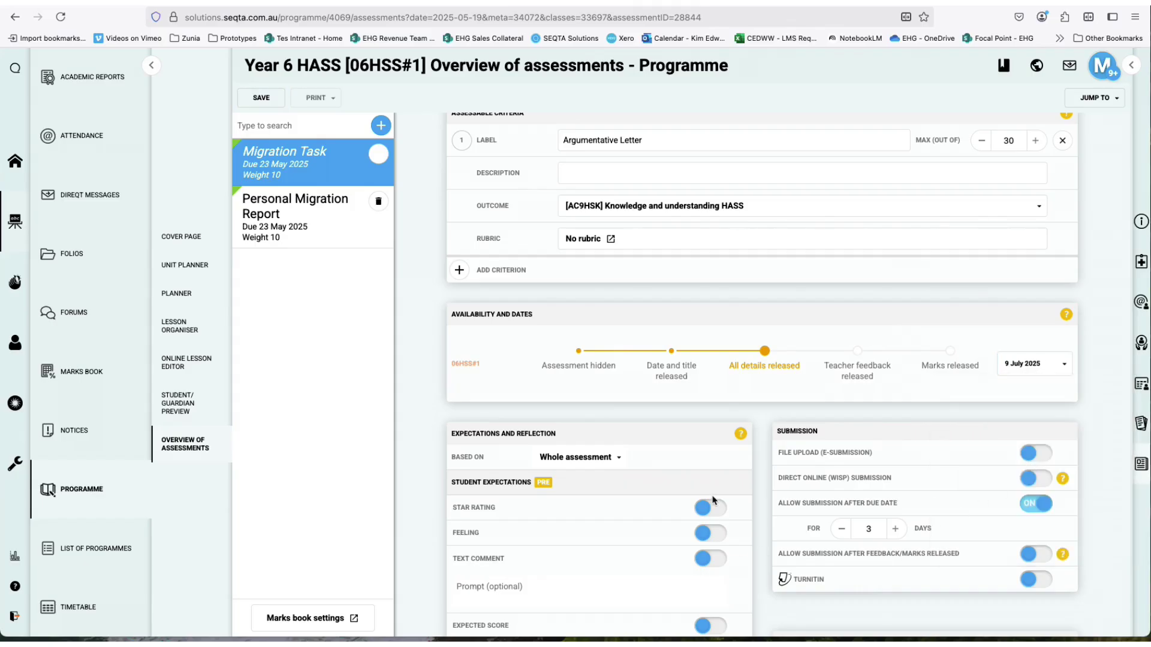
- Enable star rating, feeling, text comment and expected score for student expectations, with the prompt "What do you expect to achieve? Explain why."
scroll(713, 499, "down", 2)
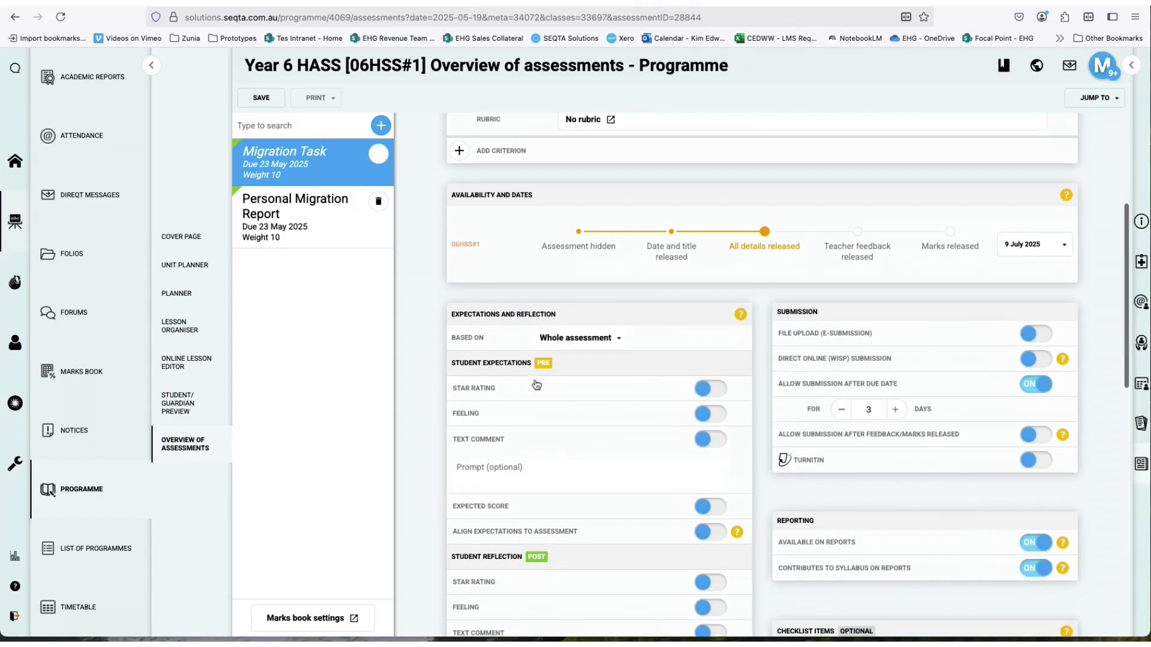
left_click(711, 389)
left_click(714, 414)
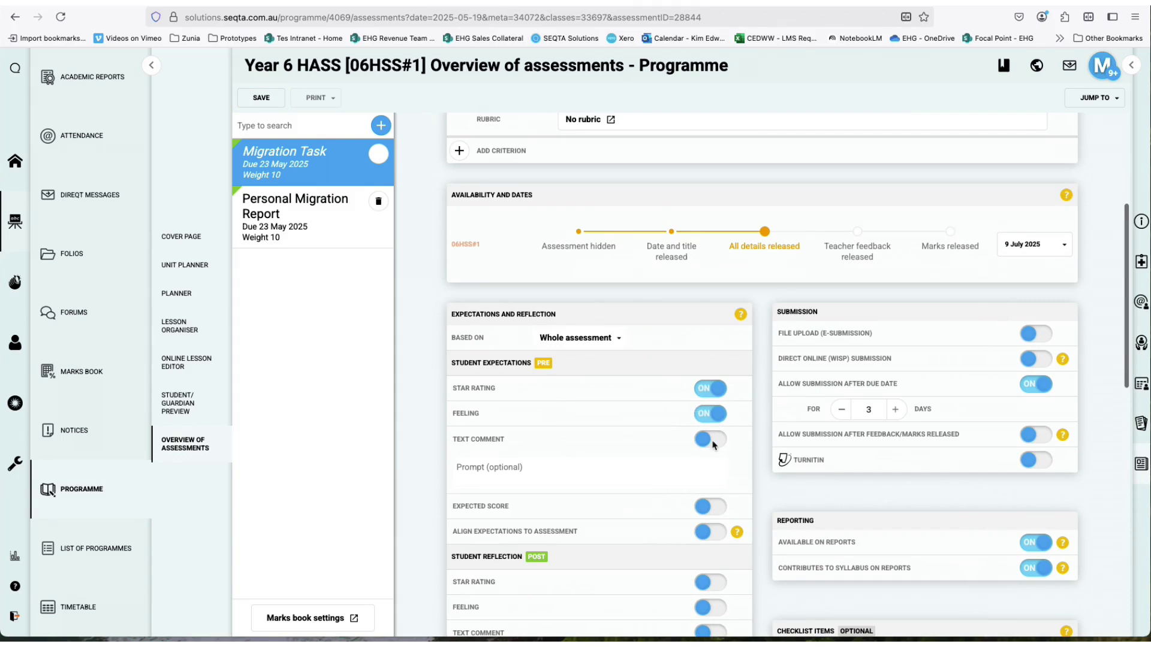
left_click(713, 440)
left_click(641, 461)
type("What do you expect to achieve? Explain why.")
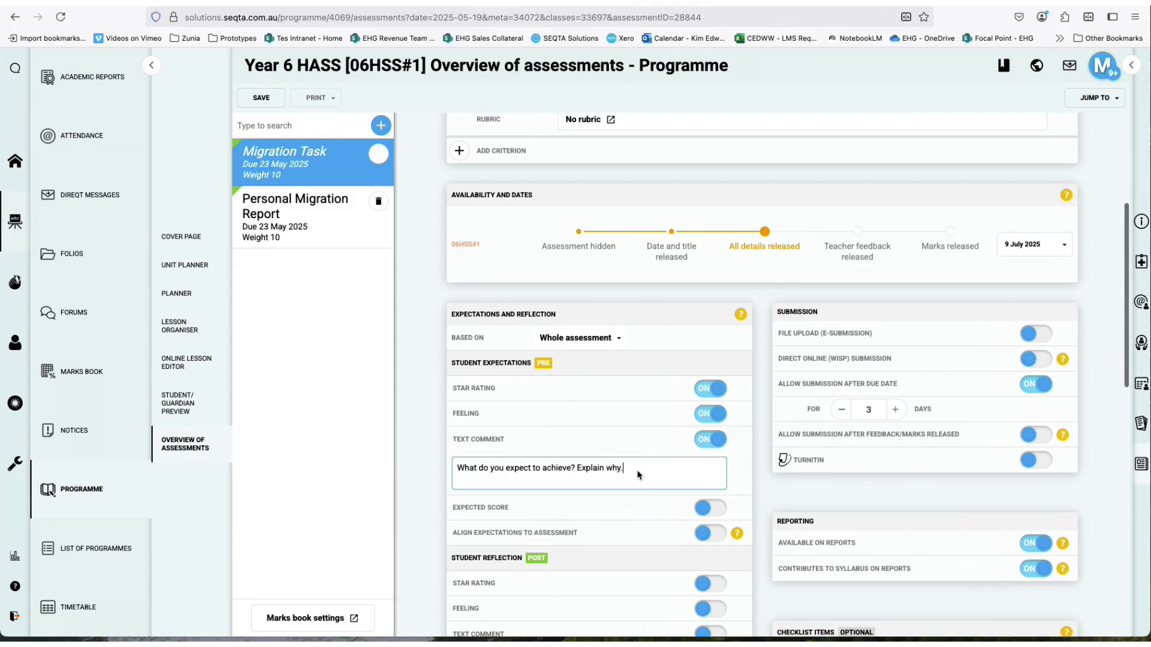
scroll(638, 475, "down", 2)
scroll(638, 475, "down", 1)
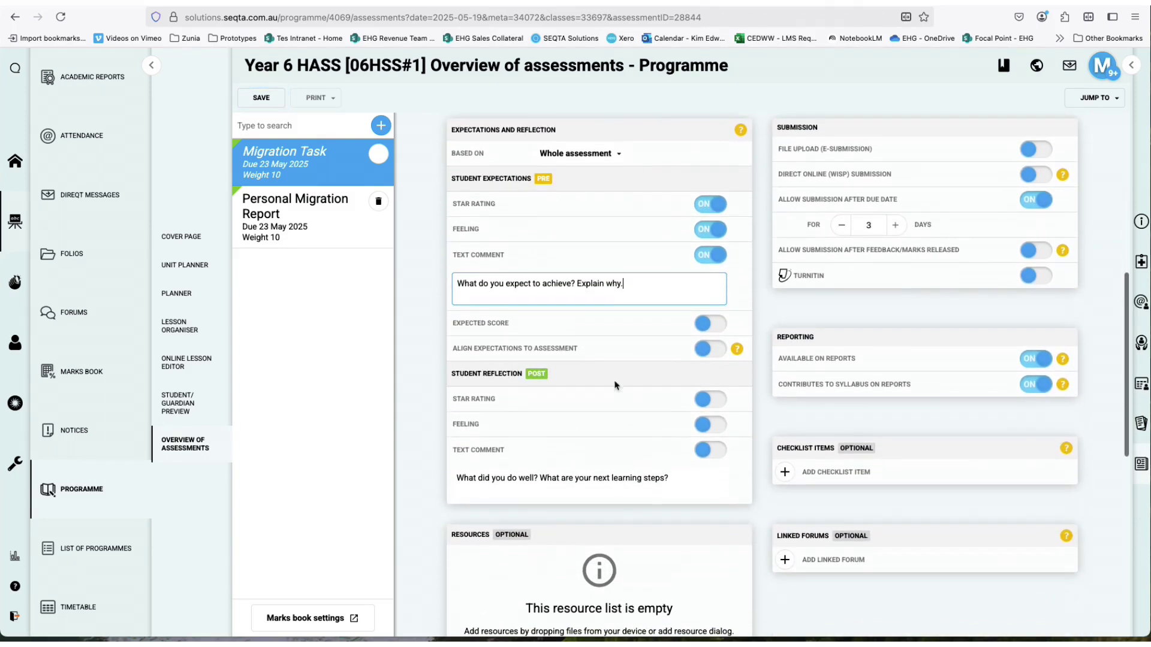
left_click(720, 324)
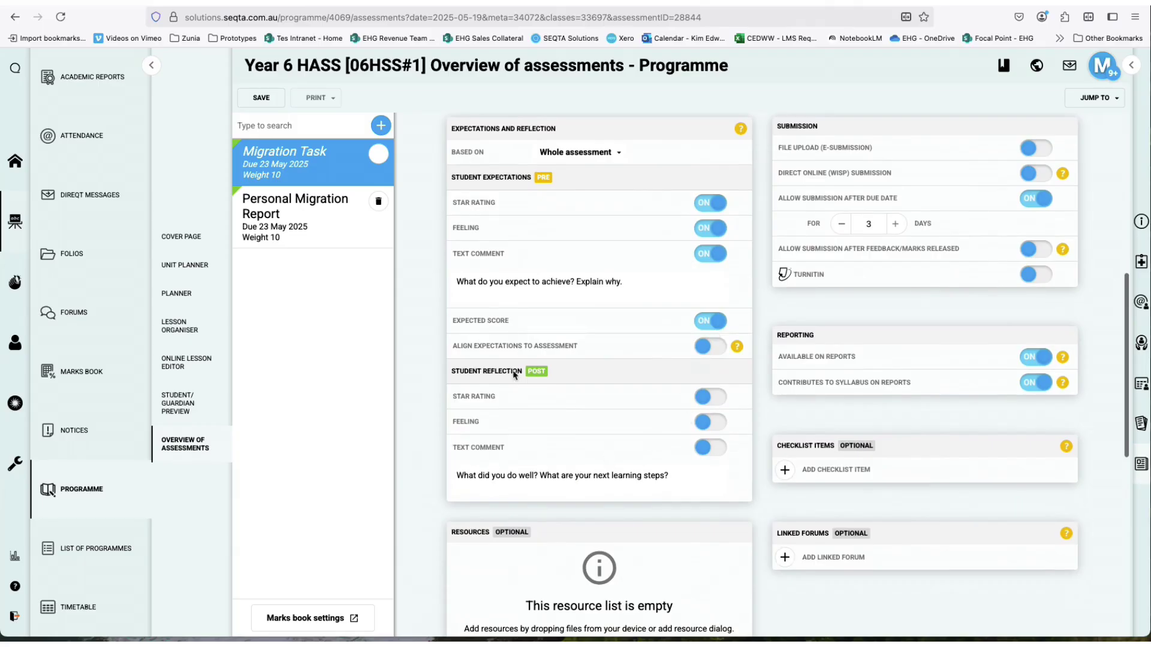
- Enable star rating, feeling and text comment for the Migration Task's student reflection
left_click(707, 397)
left_click(710, 423)
left_click(702, 448)
- Enable file upload (e-submission) for the Migration Task and save the assessment
scroll(648, 509, "down", 3)
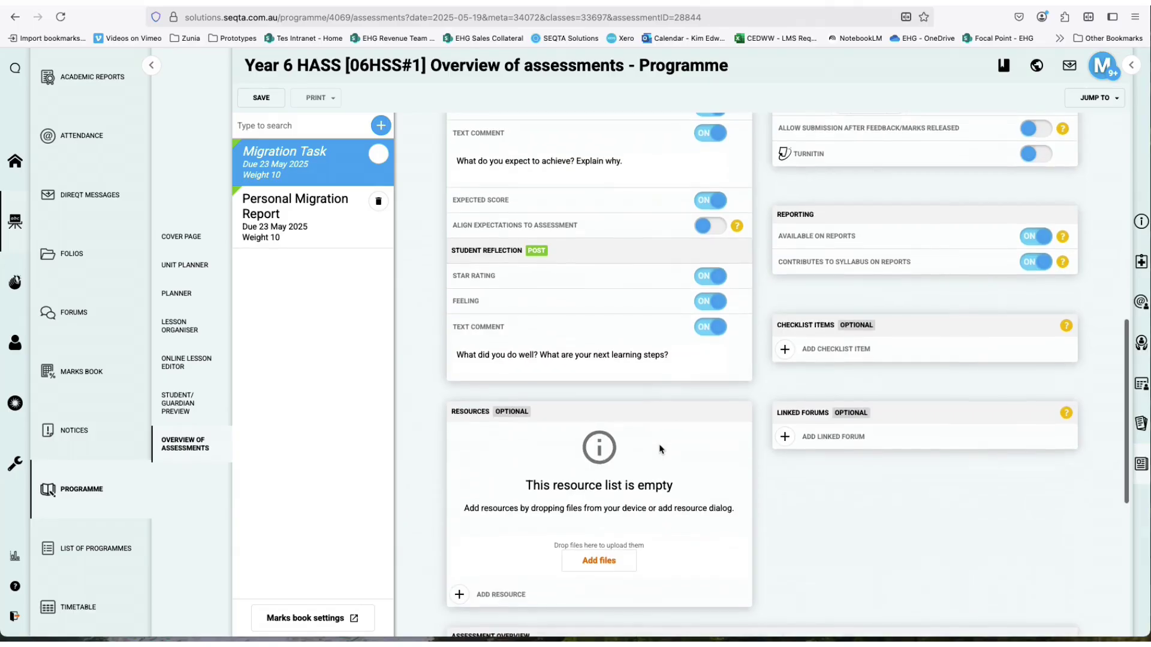
scroll(597, 581, "up", 4)
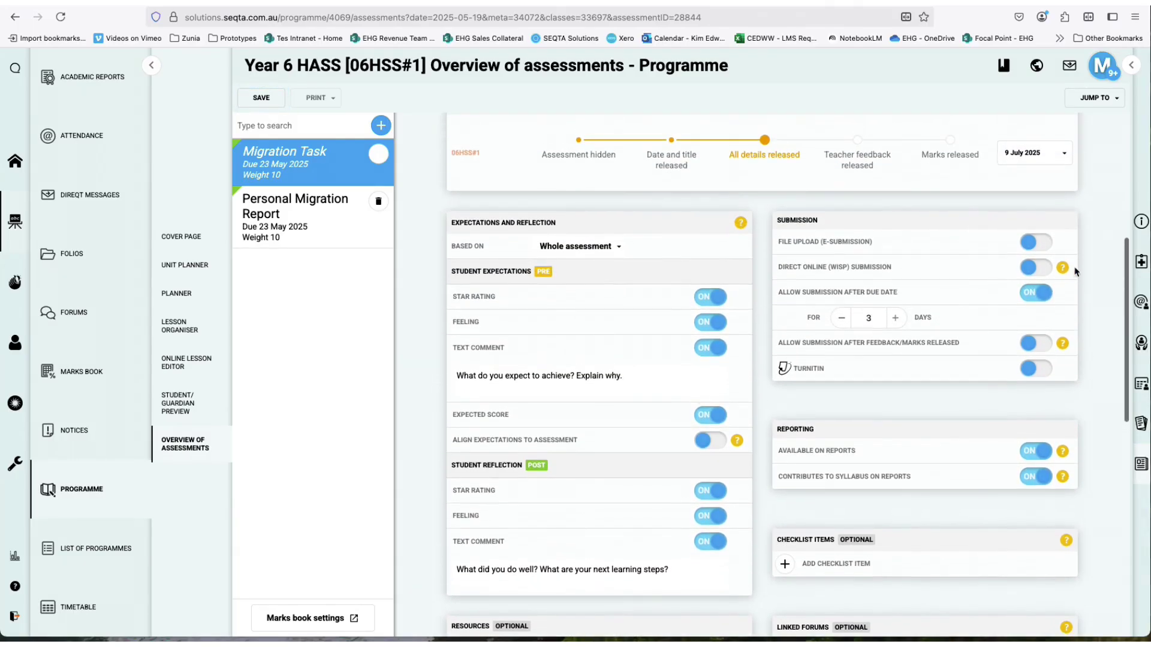
left_click(1043, 246)
scroll(959, 375, "down", 8)
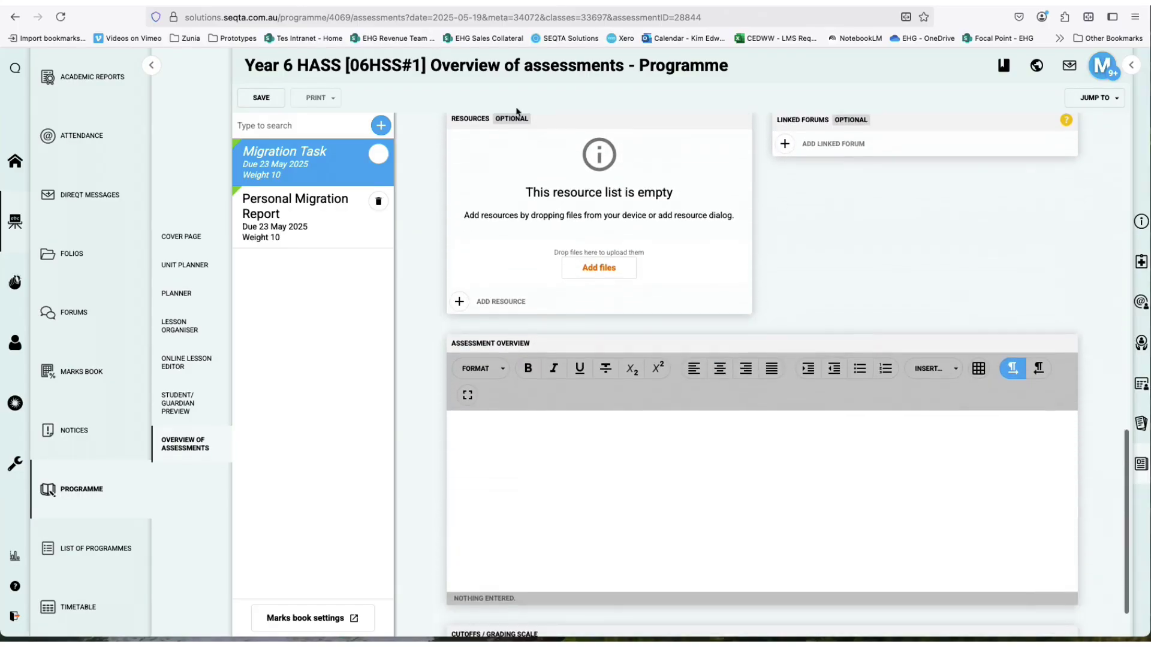
left_click(261, 99)
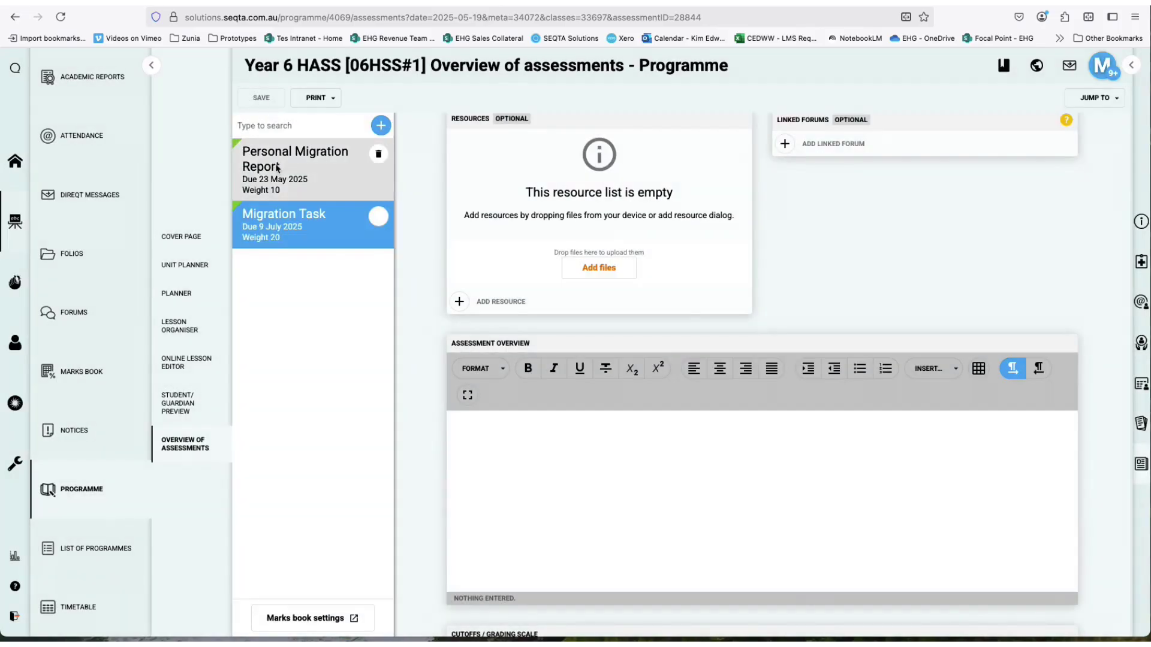
- Open the Personal Migration Report assessment and link its Achievement criterion to the [AC9HSK] Knowledge and understanding HASS outcome
left_click(277, 168)
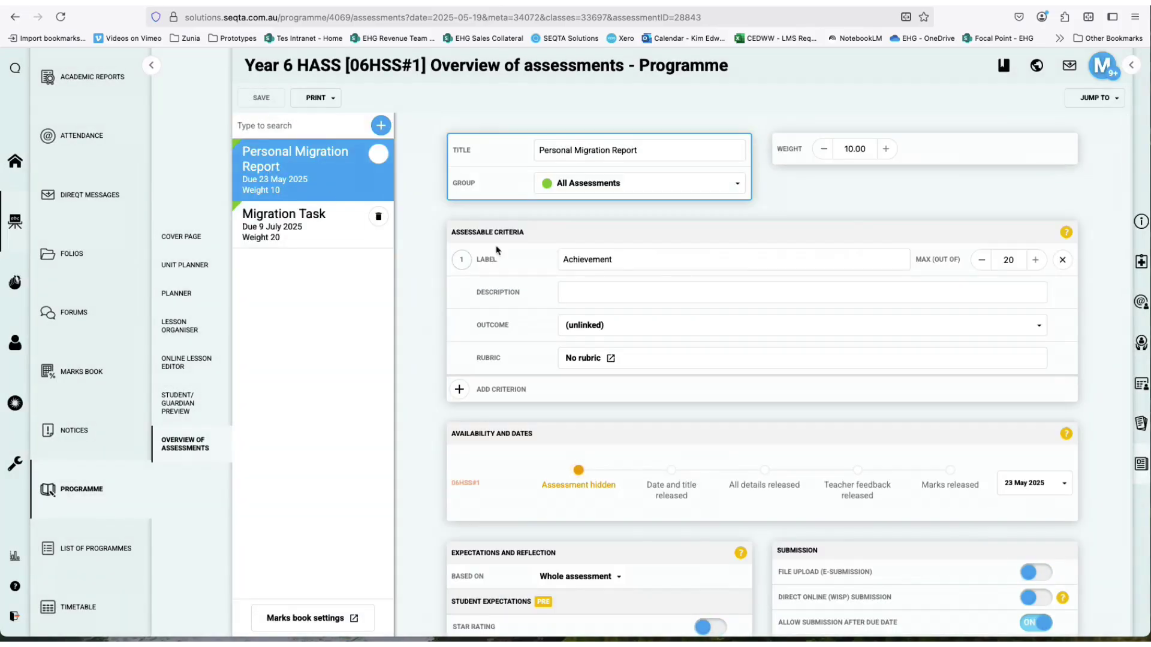
left_click(645, 325)
left_click(736, 372)
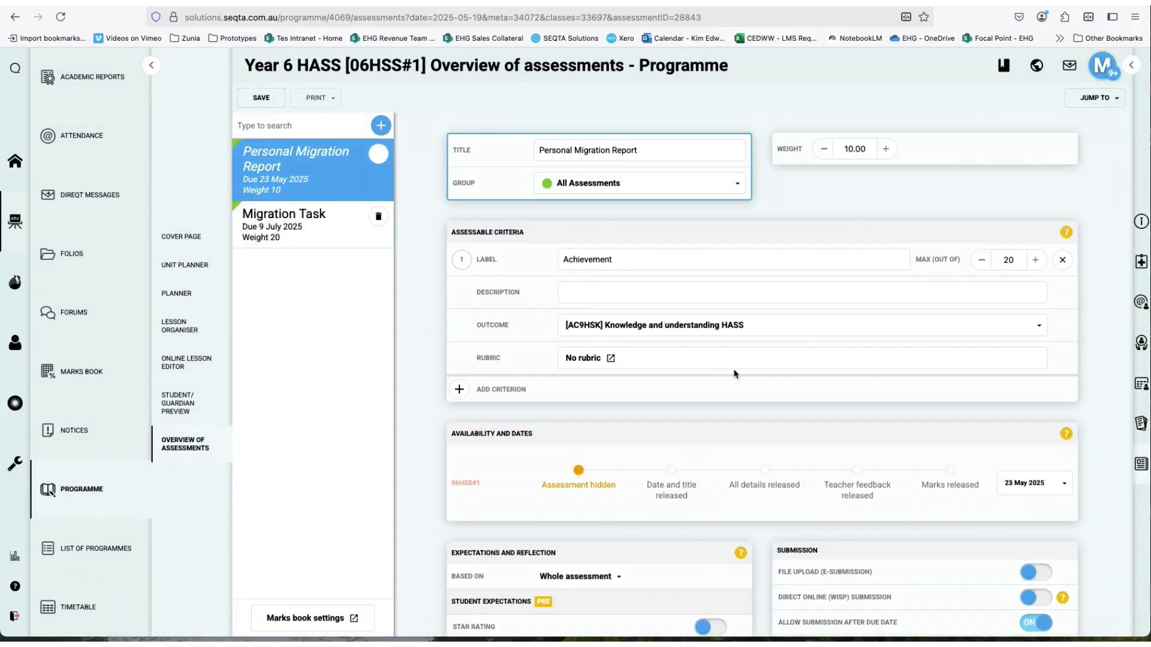
- Set the Personal Migration Report's availability to All details released and its due date to 10 June 2025
scroll(661, 347, "down", 2)
scroll(659, 347, "down", 1)
left_click(764, 351)
left_click(1037, 363)
left_click(1114, 396)
left_click(1009, 461)
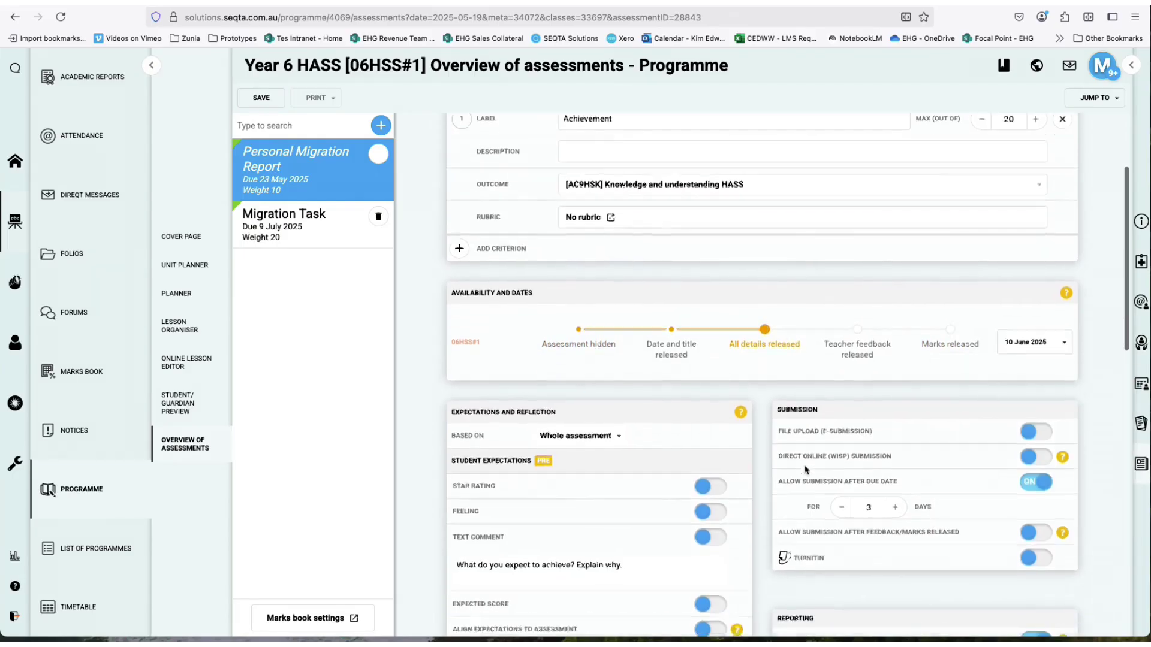
- Enable star rating, feeling and text comment for the Personal Migration Report's student expectations, plus star rating and feeling for student reflection
scroll(805, 470, "down", 5)
left_click(713, 307)
left_click(712, 331)
left_click(712, 358)
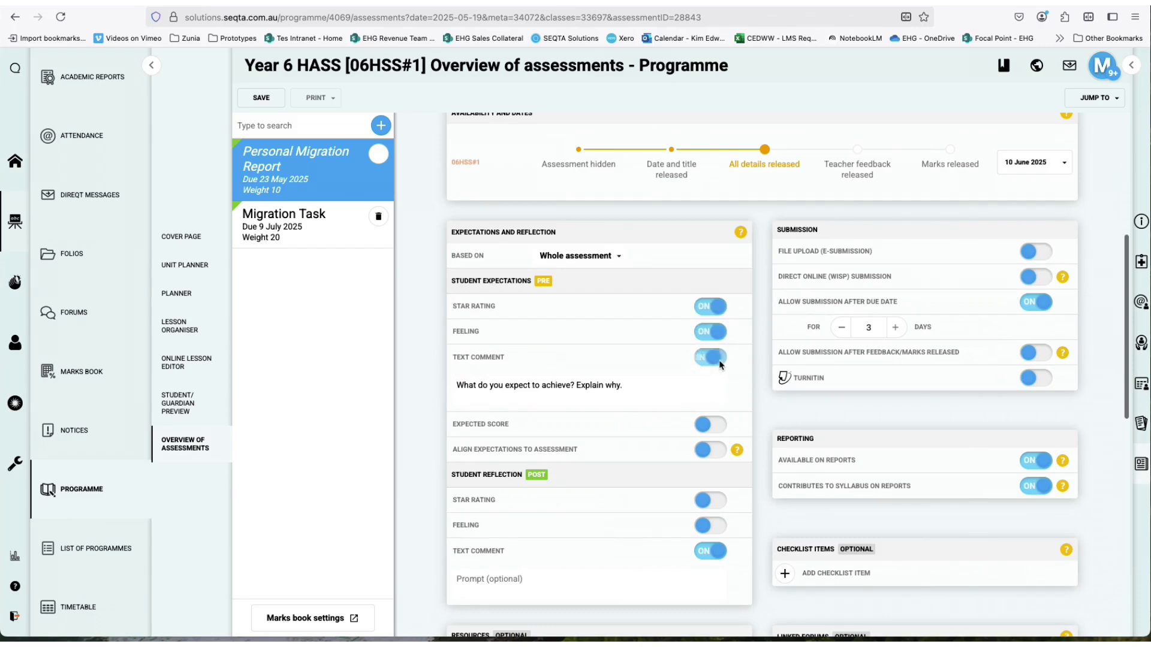
left_click(713, 500)
left_click(713, 526)
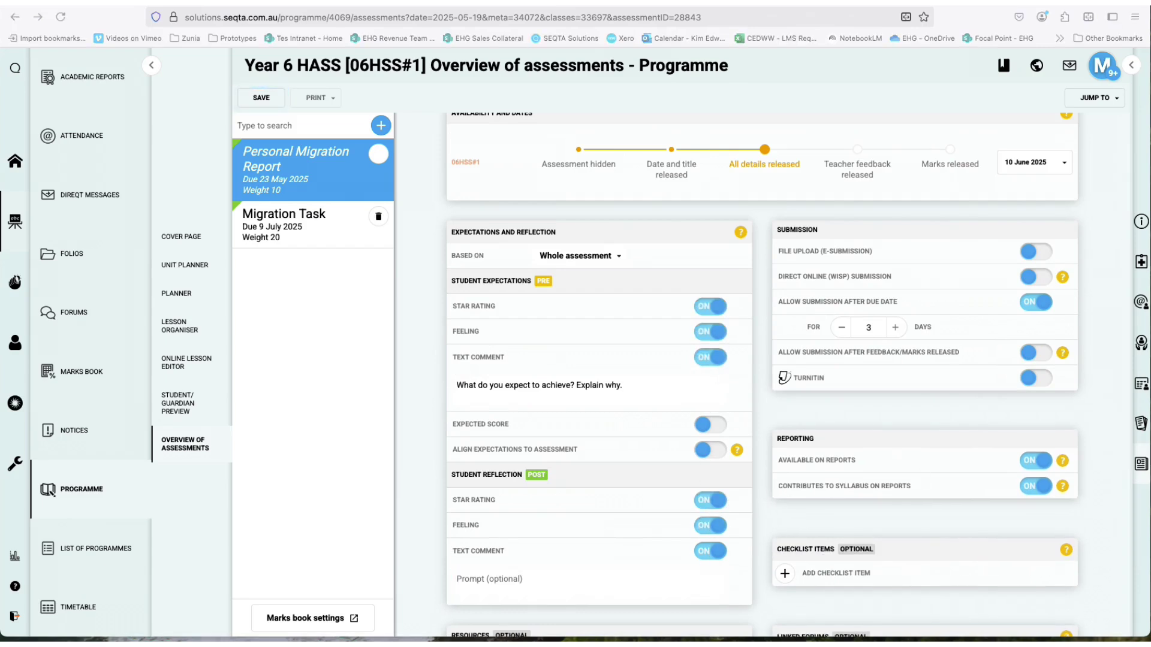
- Add the student reflection prompt "What did you do well? What are your next learning steps?" to the Personal Migration Report
left_click(495, 579)
type("What did you do well? What are your next learning steps?")
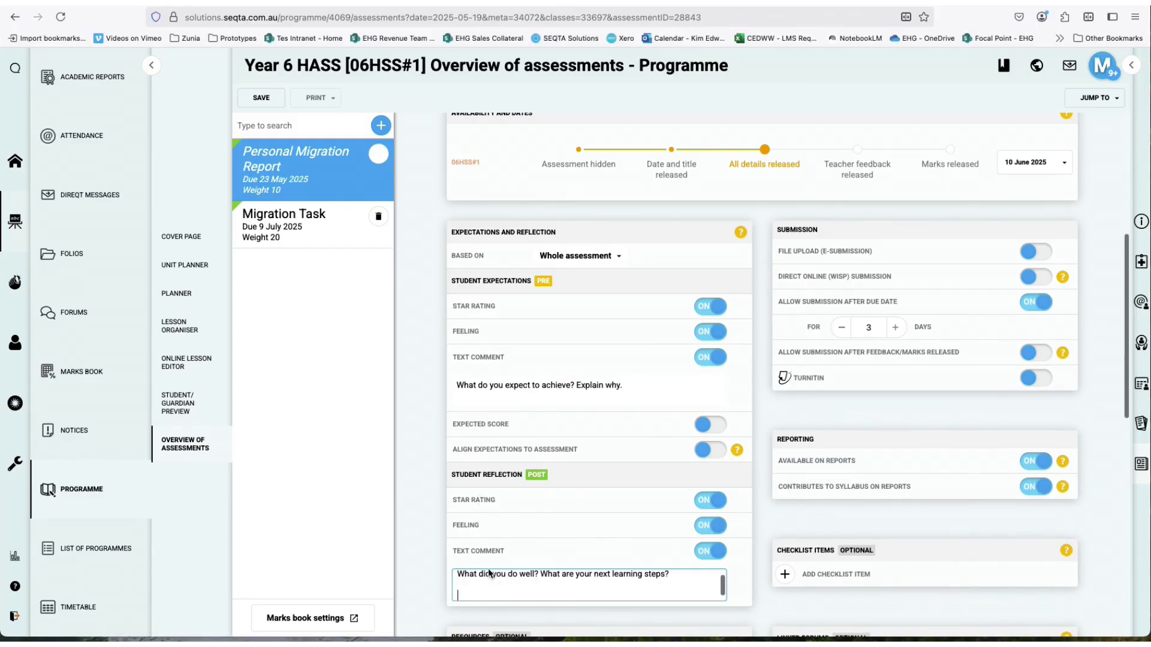
key("BackSpace")
- Enable file upload (e-submission) for the Personal Migration Report and save the assessment
left_click(1038, 252)
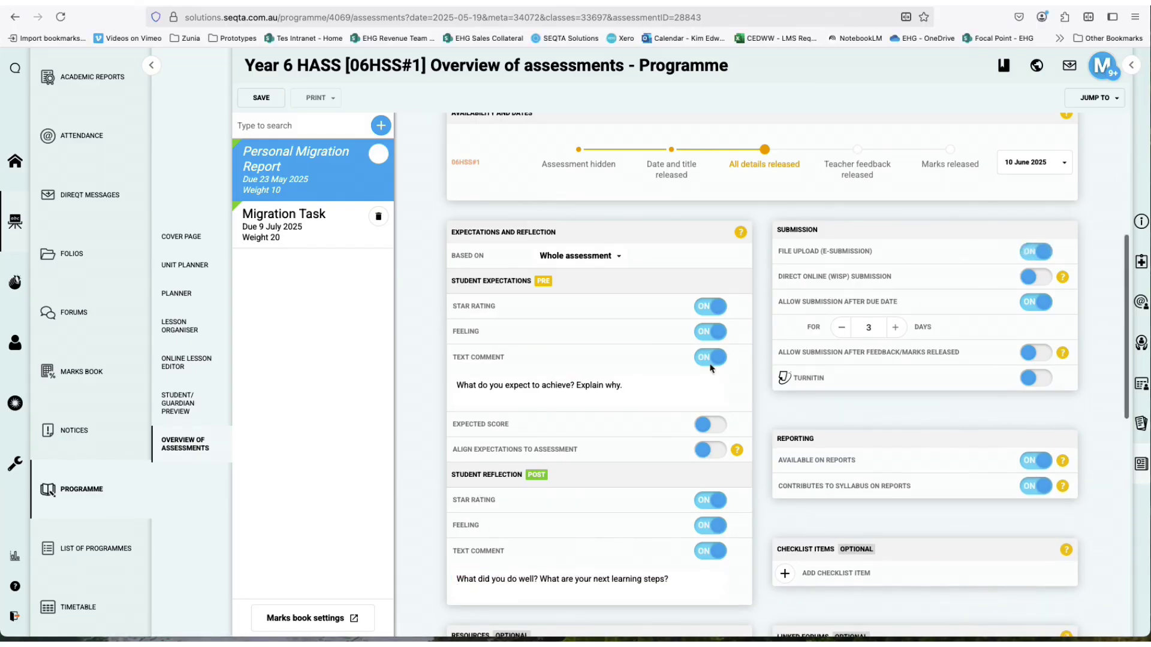
scroll(639, 377, "down", 3)
scroll(639, 378, "up", 5)
scroll(639, 378, "up", 3)
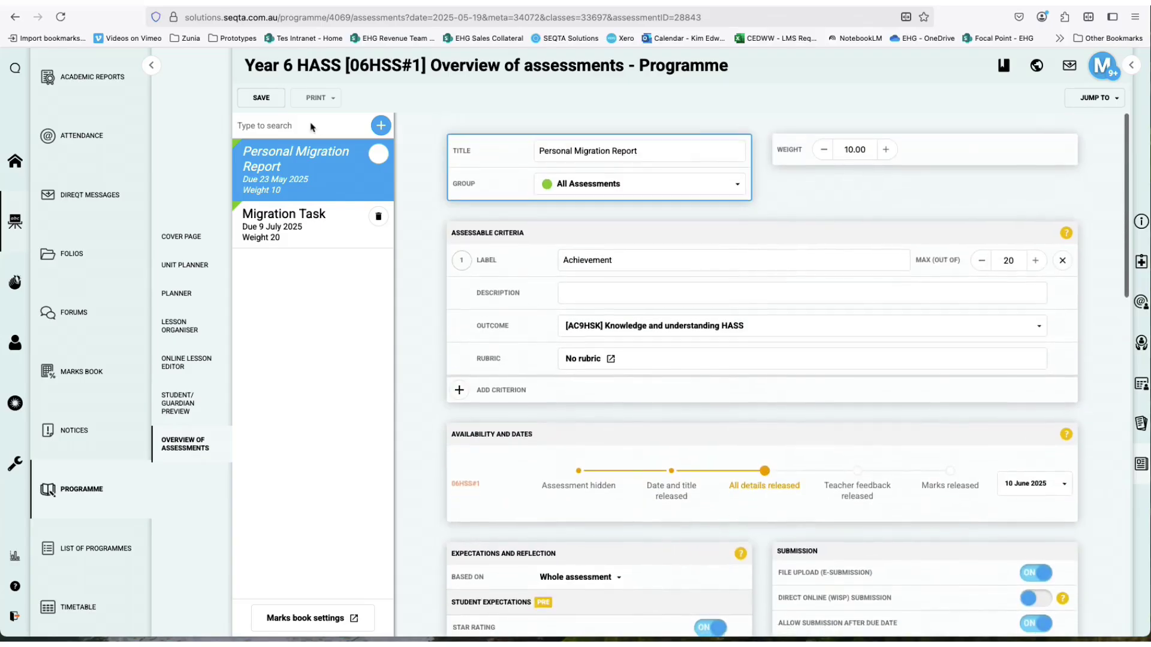
left_click(261, 99)
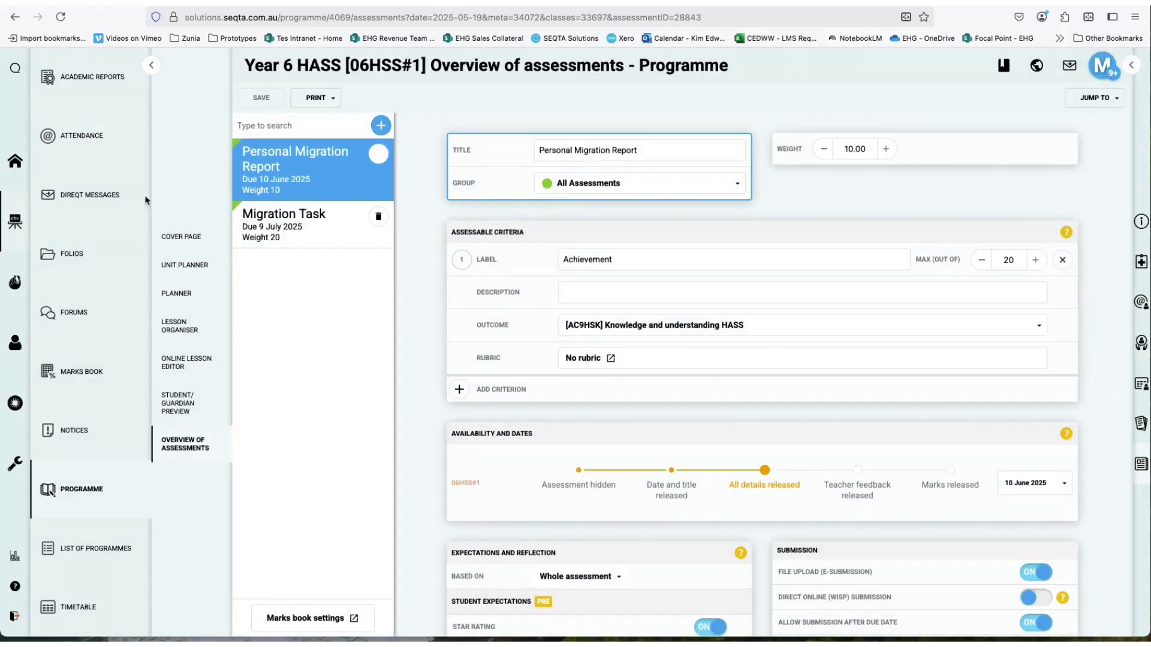
- Open the Year 6 HASS marks book and try sorting the class list by the Argumentative Letter mark
left_click(73, 372)
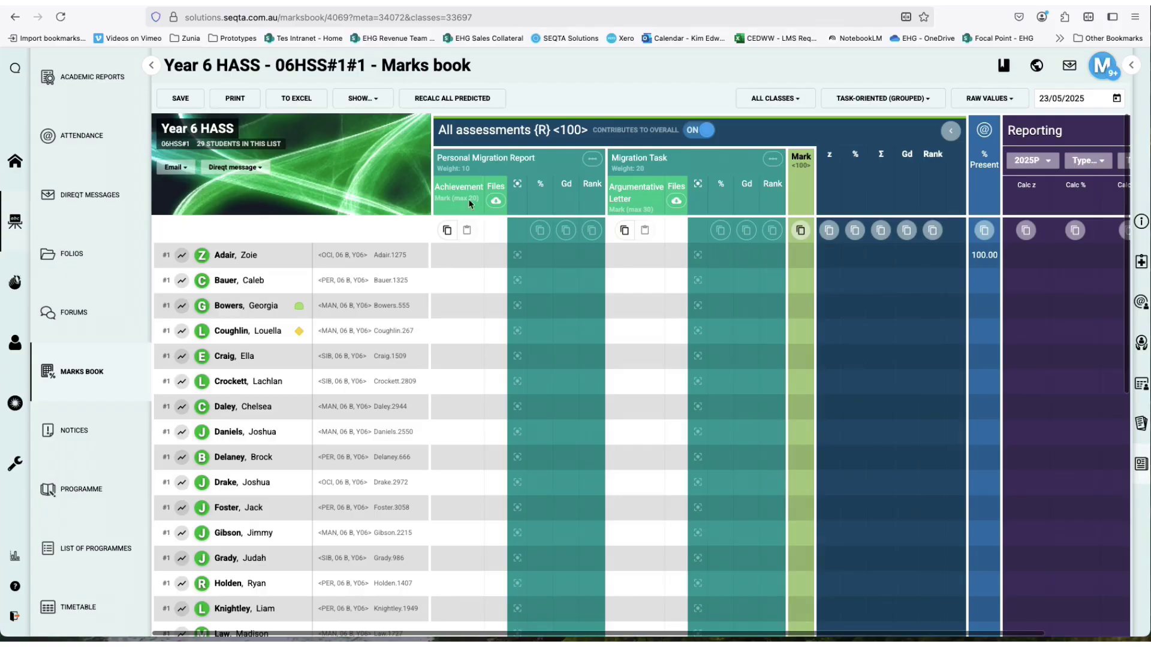
left_click(635, 189)
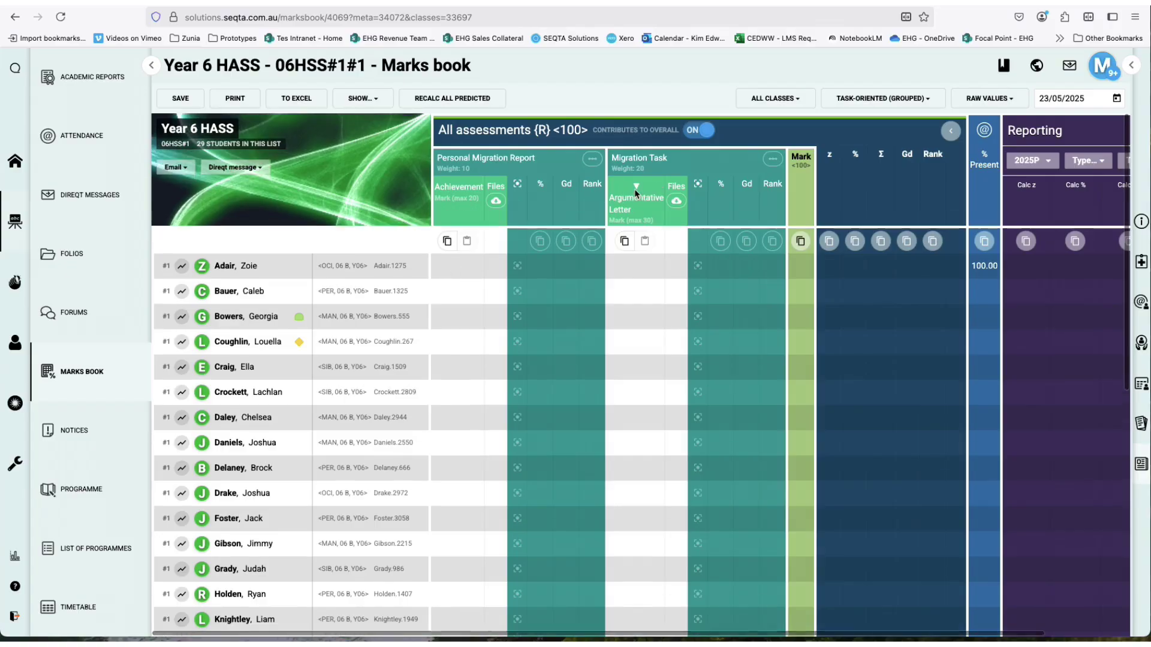
left_click(627, 211)
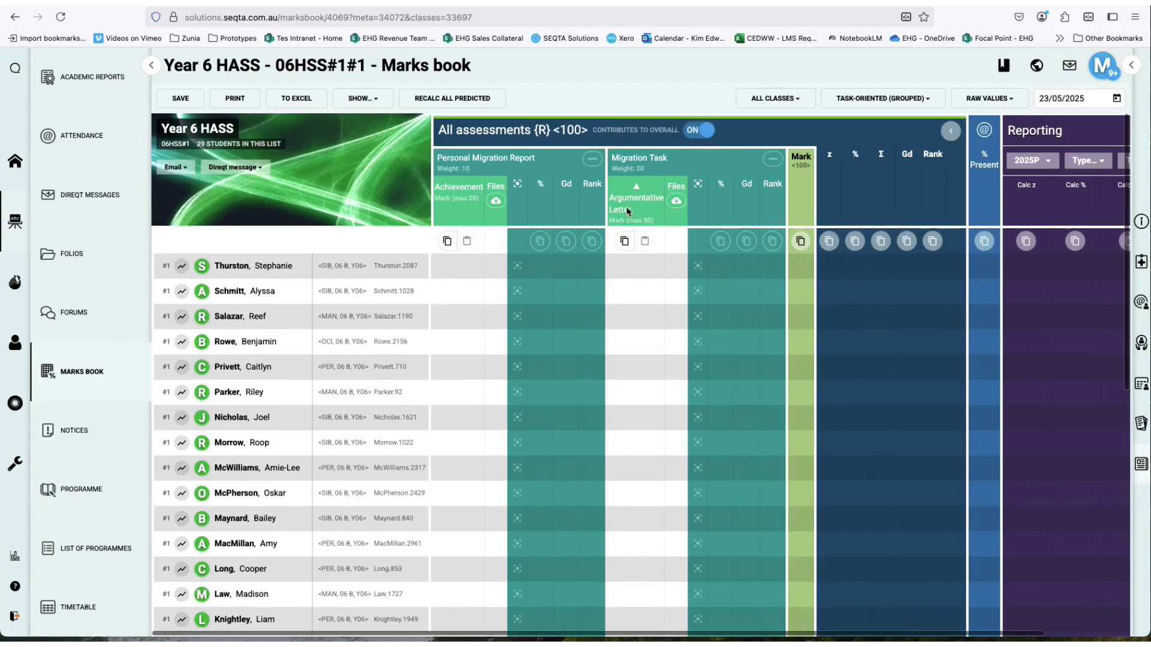
left_click(627, 264)
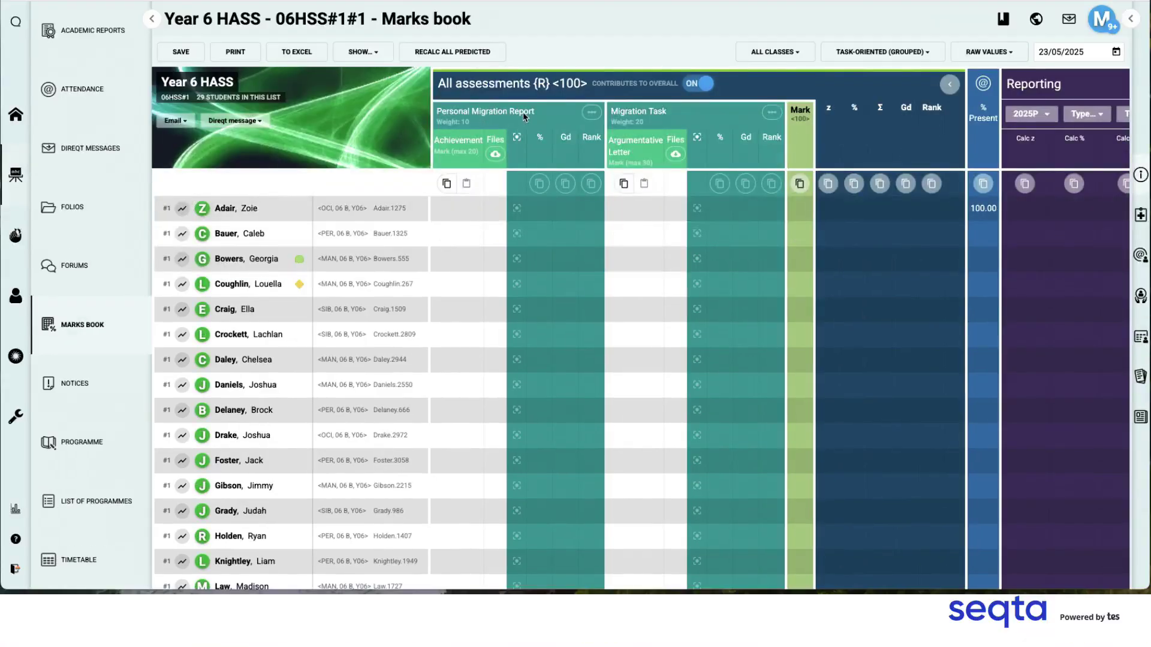
- Check the availability and dates of the Personal Migration Report and the Migration Task from the marks book
left_click(591, 113)
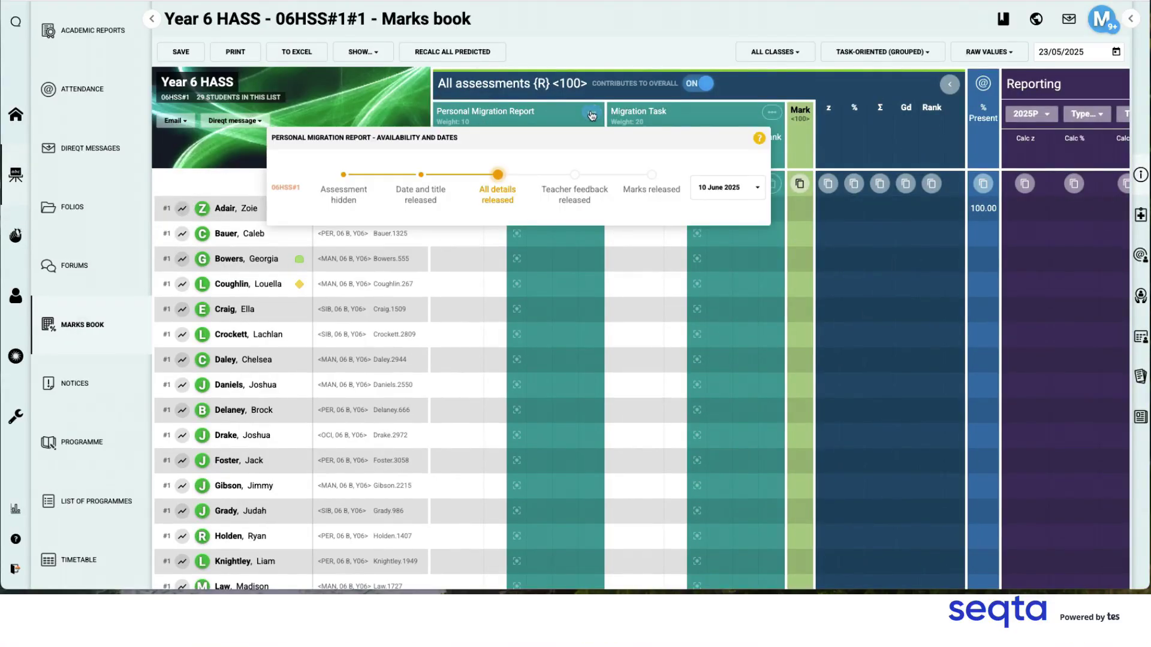
left_click(490, 183)
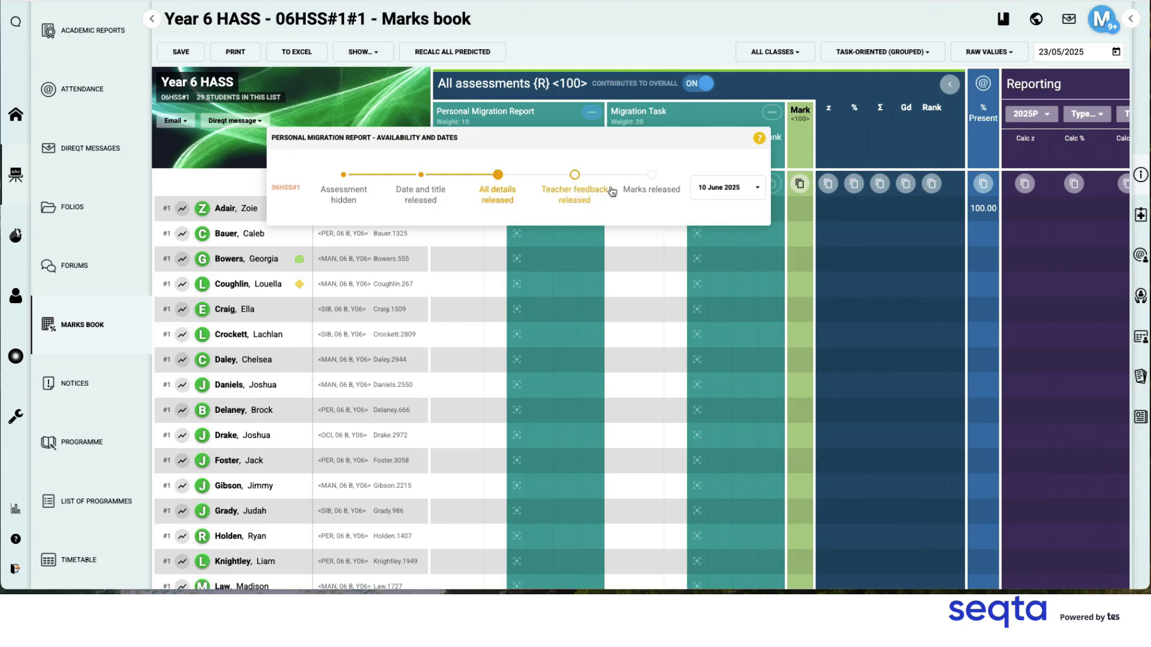
left_click(679, 53)
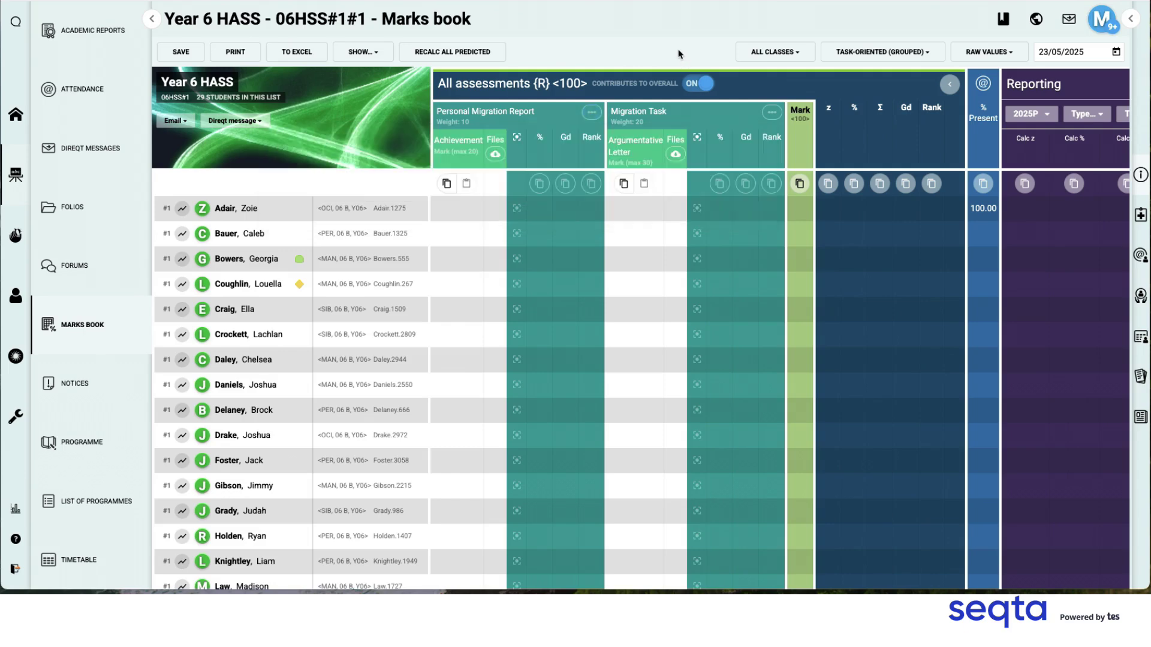
left_click(771, 112)
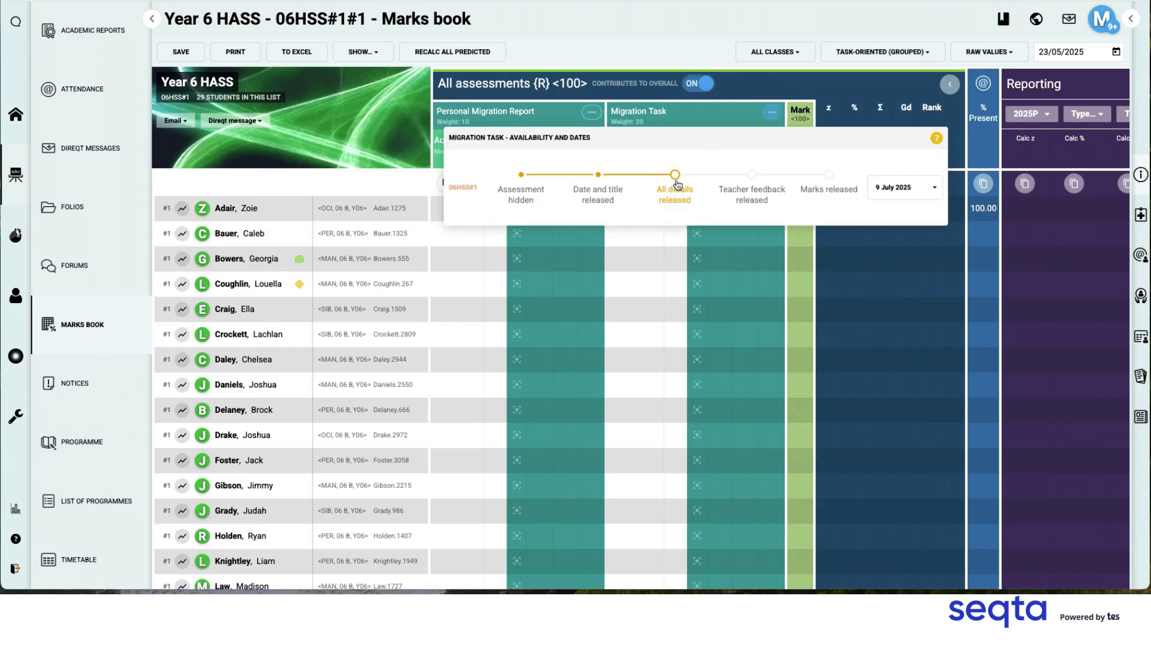
left_click(629, 43)
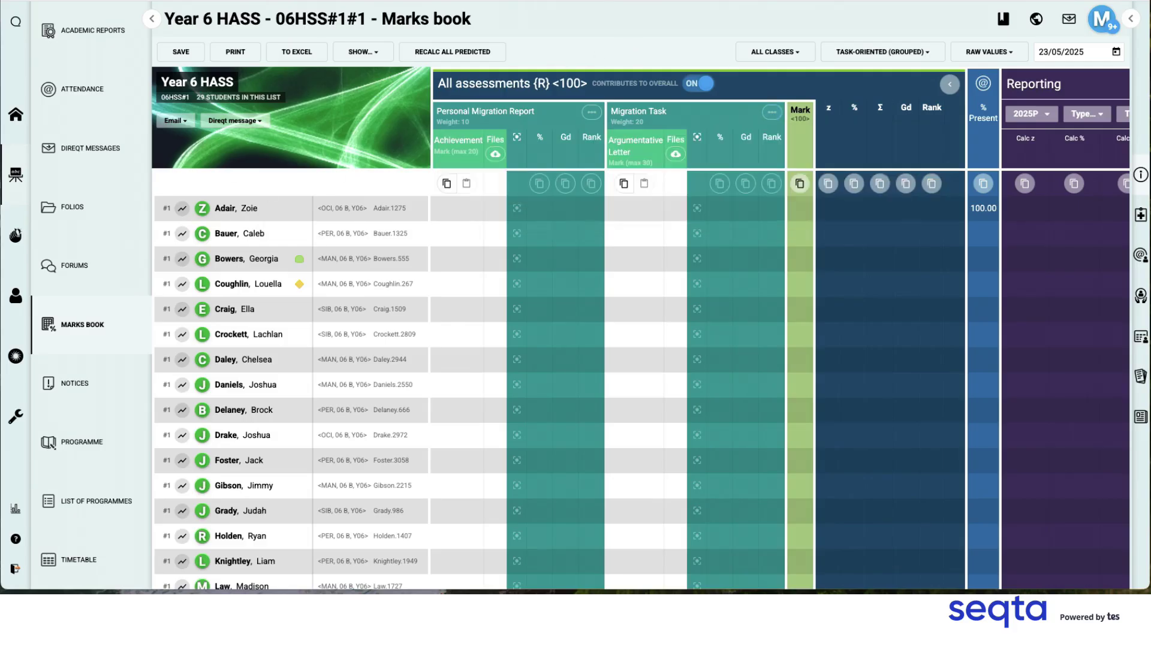
- Show the first listed student's details and masquerade as that student in SEQTA Learn
left_click(1131, 22)
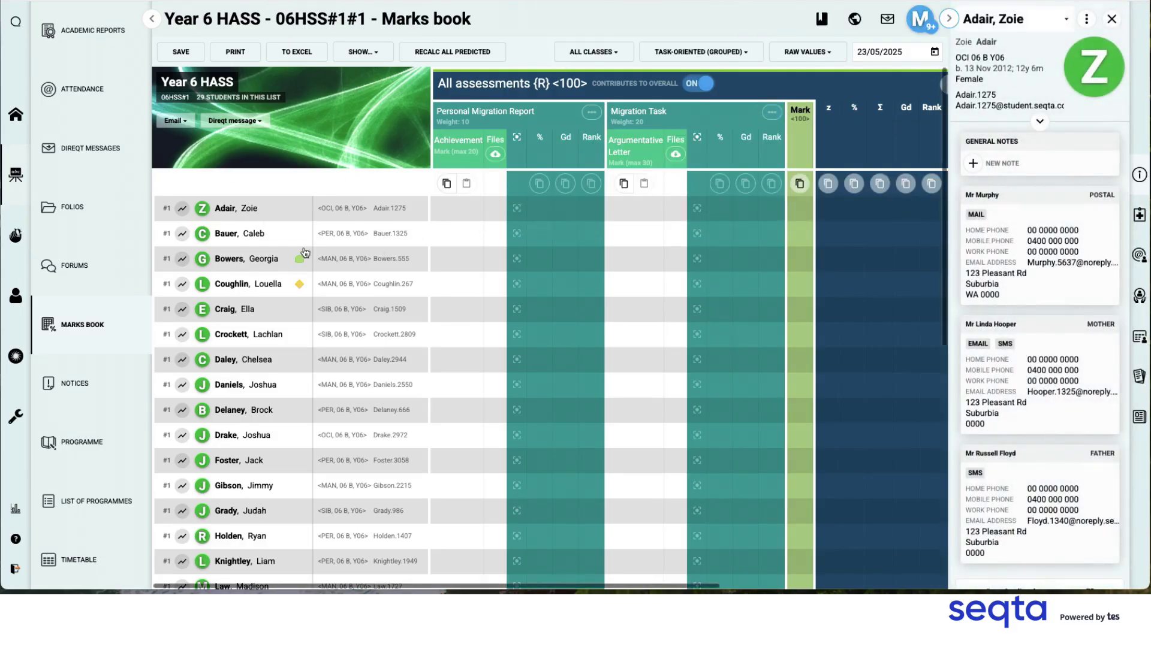
left_click(276, 241)
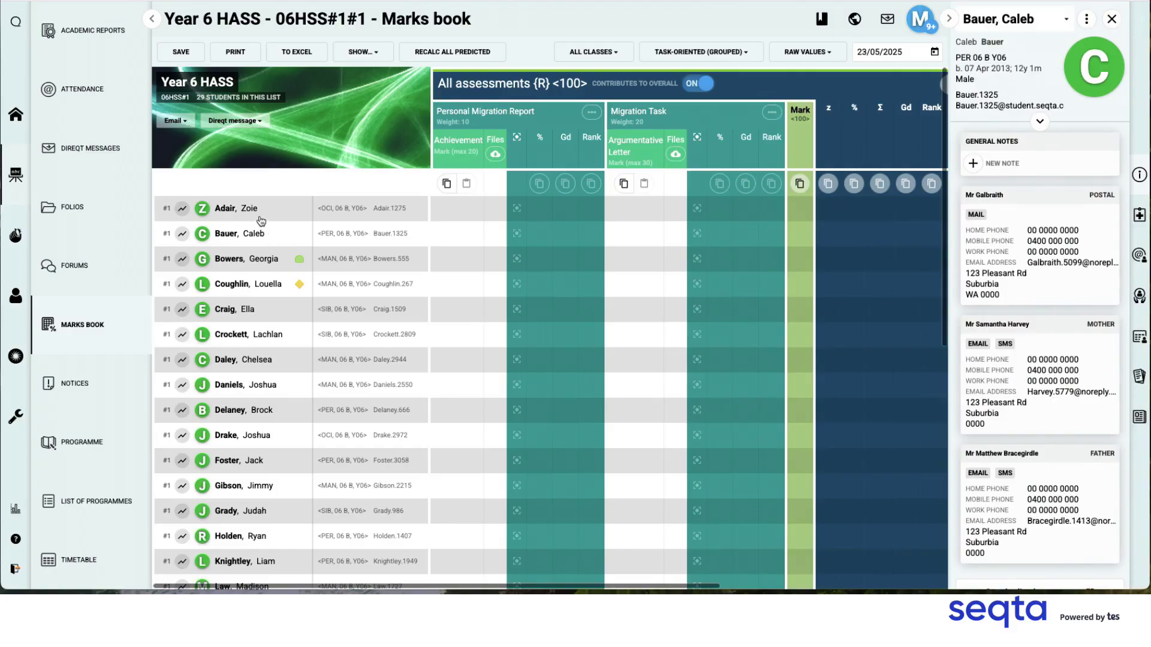
left_click(261, 217)
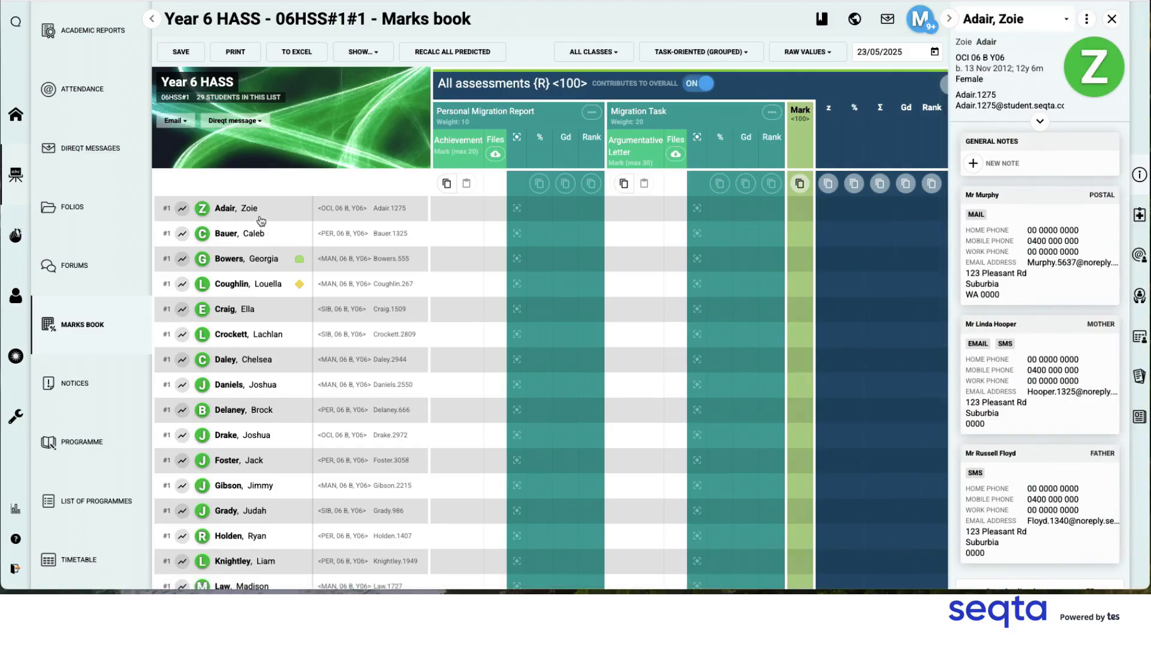
left_click(1088, 20)
left_click(1079, 52)
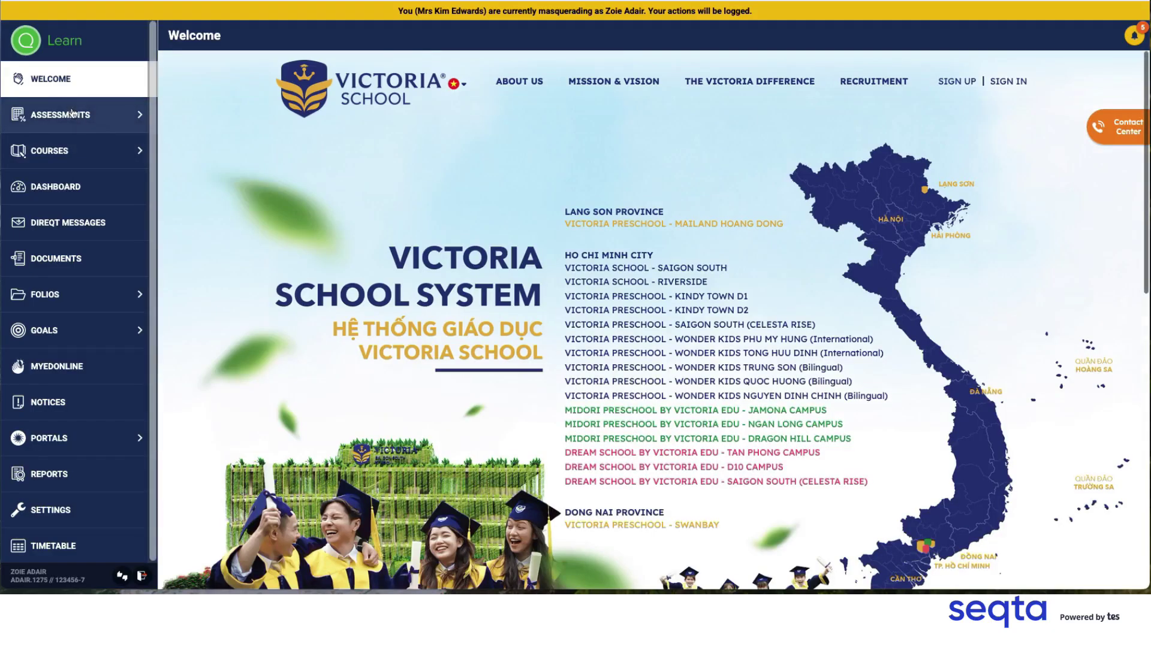
- Examine the student's view of the Year 6 HASS Migration Task and Personal Migration Report, including the Migration Task's submissions
left_click(72, 113)
left_click(57, 149)
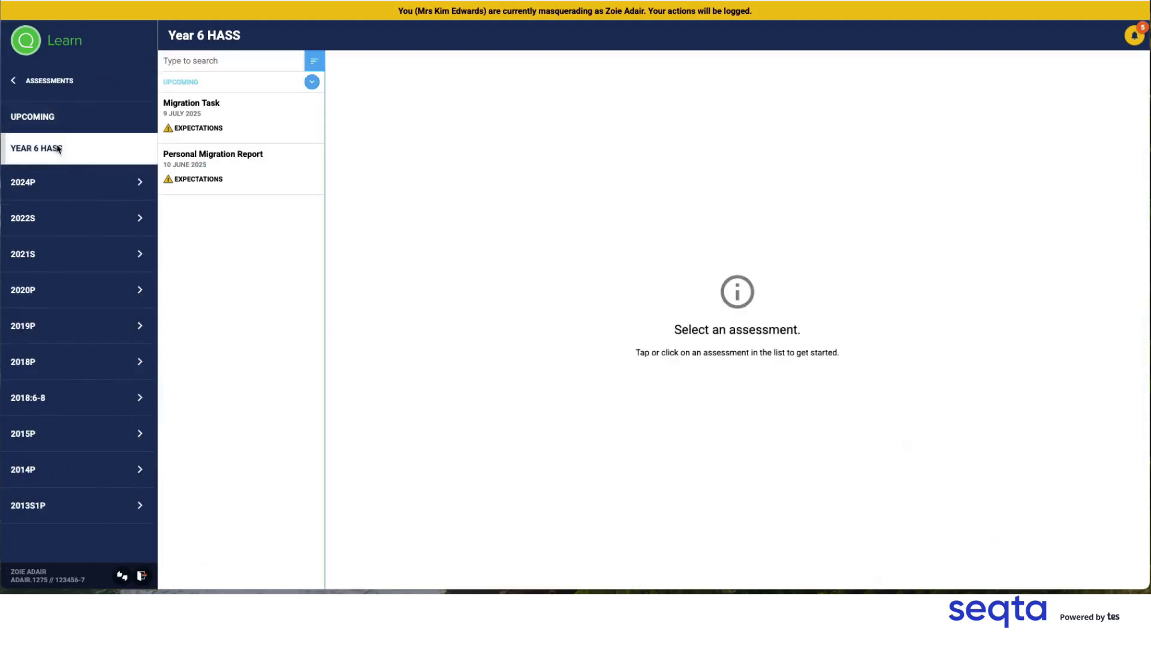
left_click(223, 128)
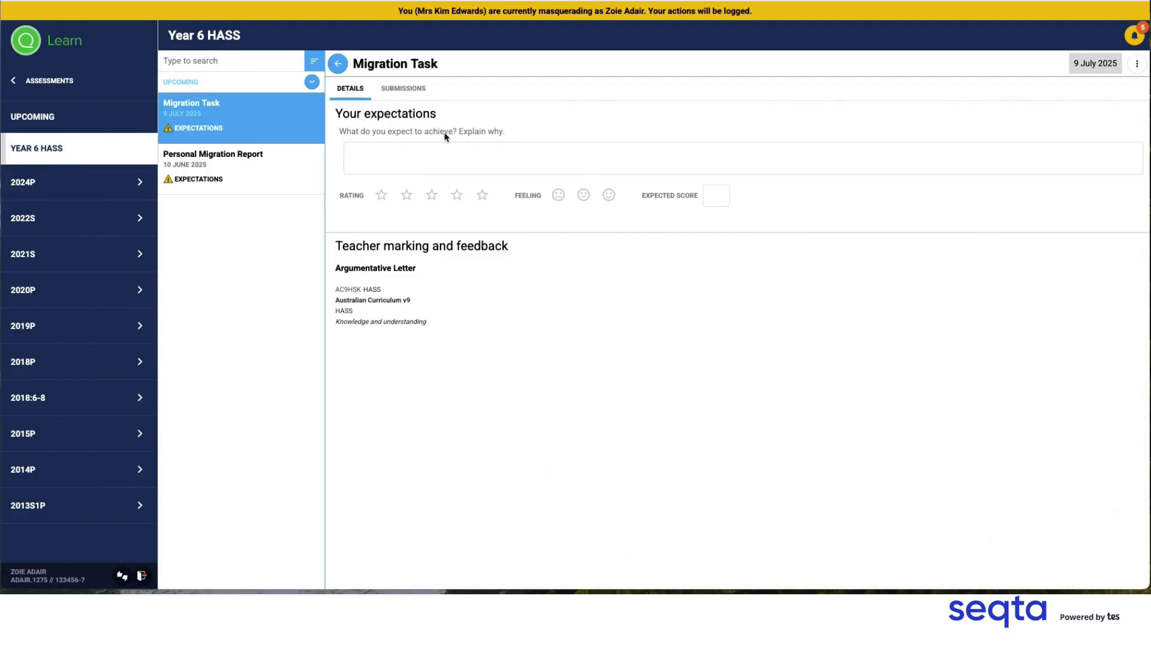
left_click(230, 177)
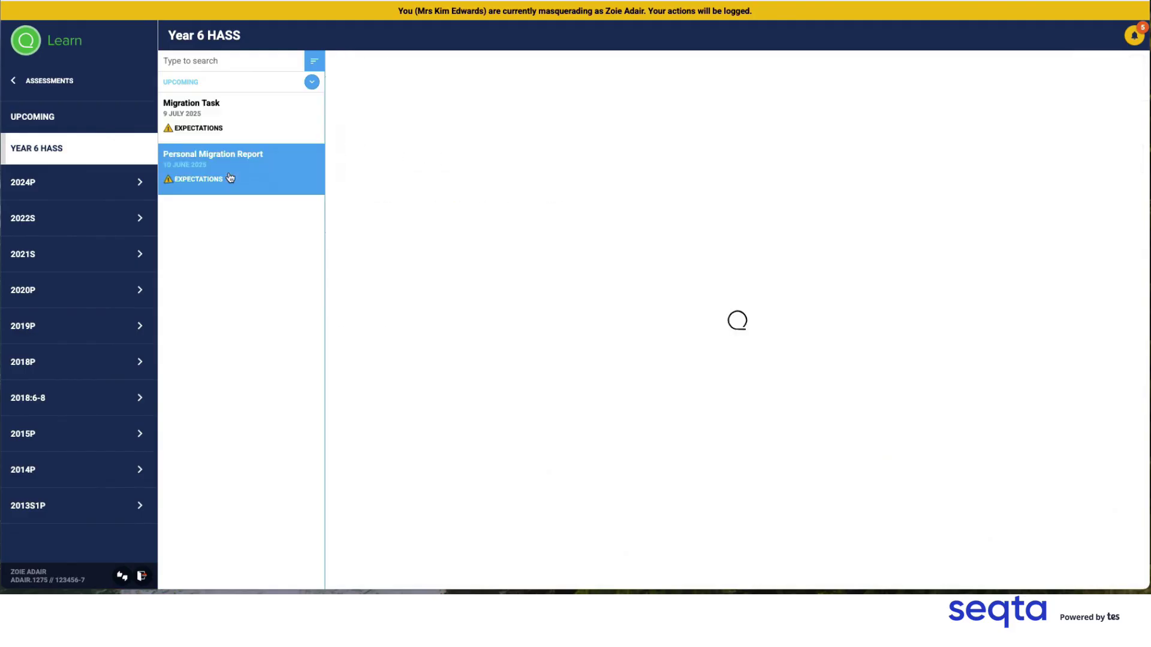
left_click(272, 127)
left_click(382, 91)
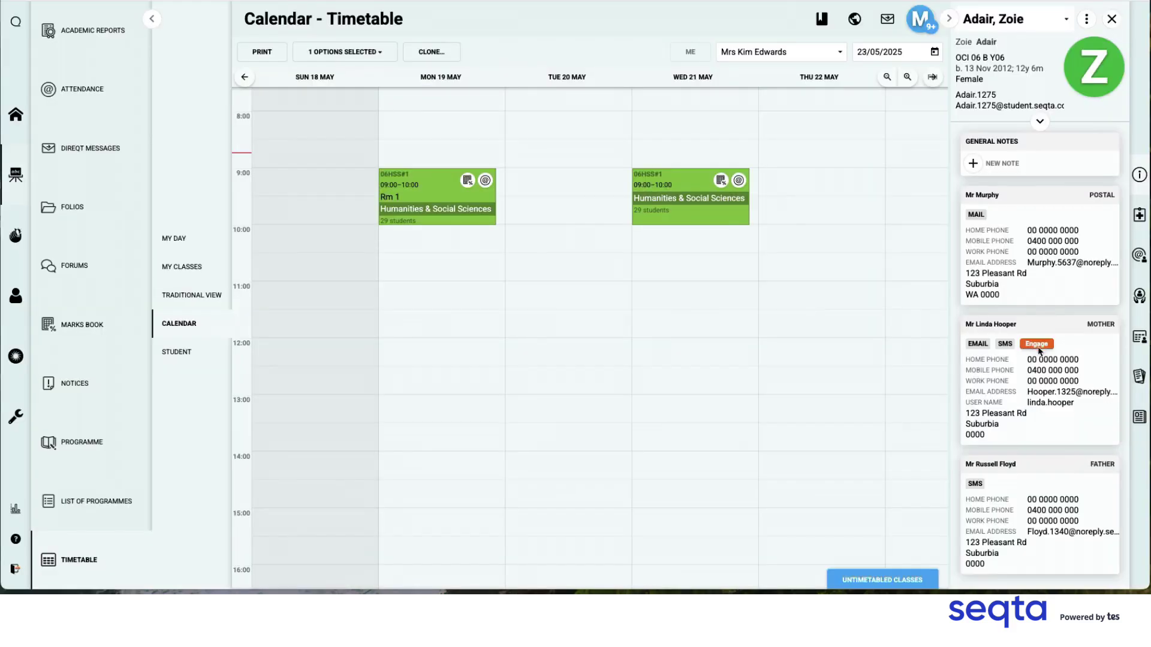
- Masquerade as the student's mother in SEQTA Engage and view the Year 6 HASS Migration Task and Personal Migration Report
left_click(1039, 345)
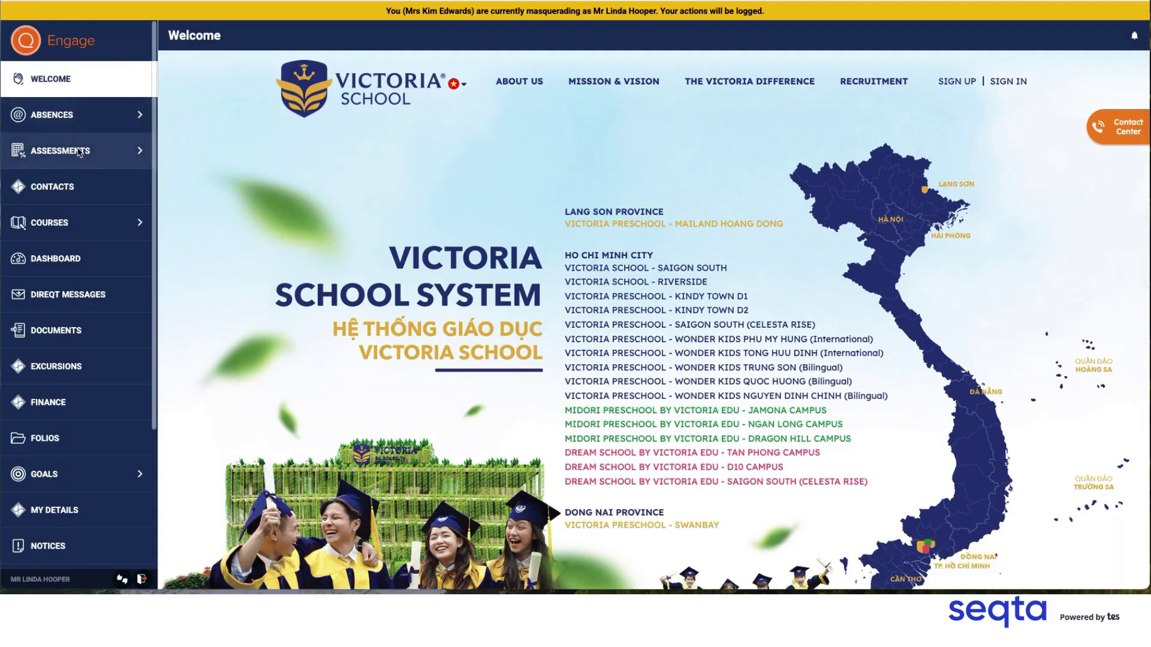
left_click(77, 149)
left_click(780, 209)
left_click(66, 148)
left_click(236, 128)
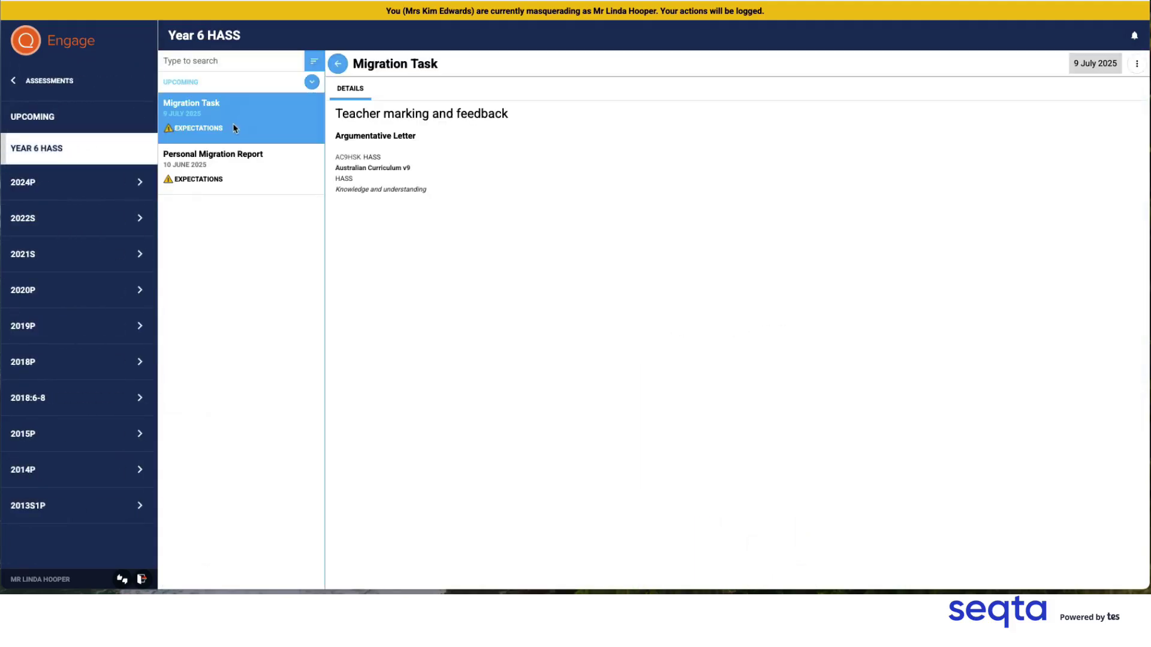
left_click(246, 179)
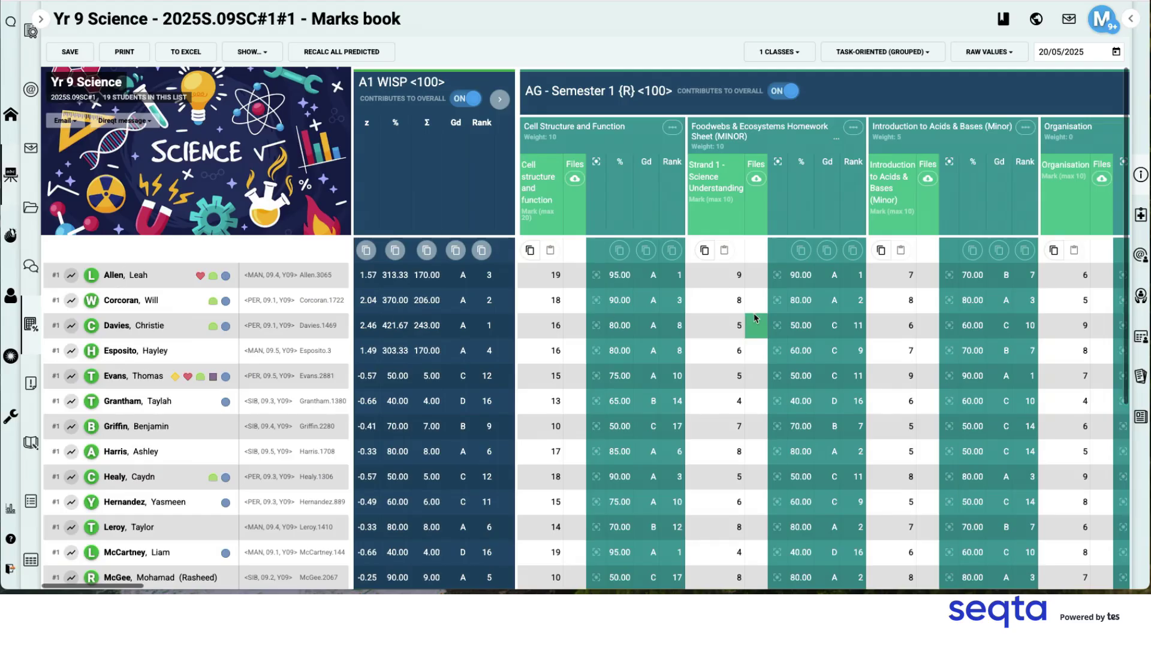
- In the Yr 9 Science marks book, preview the first student's Atomic Stucture Worksheet comments and open that result's marking page
scroll(749, 320, "right", 10)
scroll(755, 318, "right", 10)
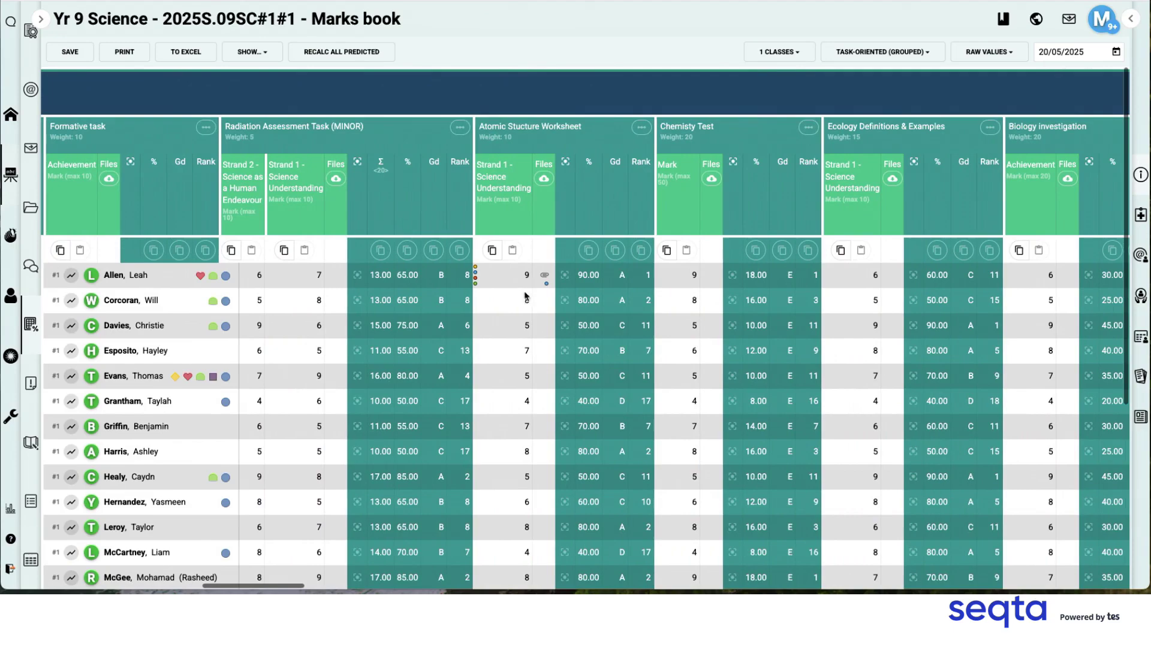
mouse_move(528, 277)
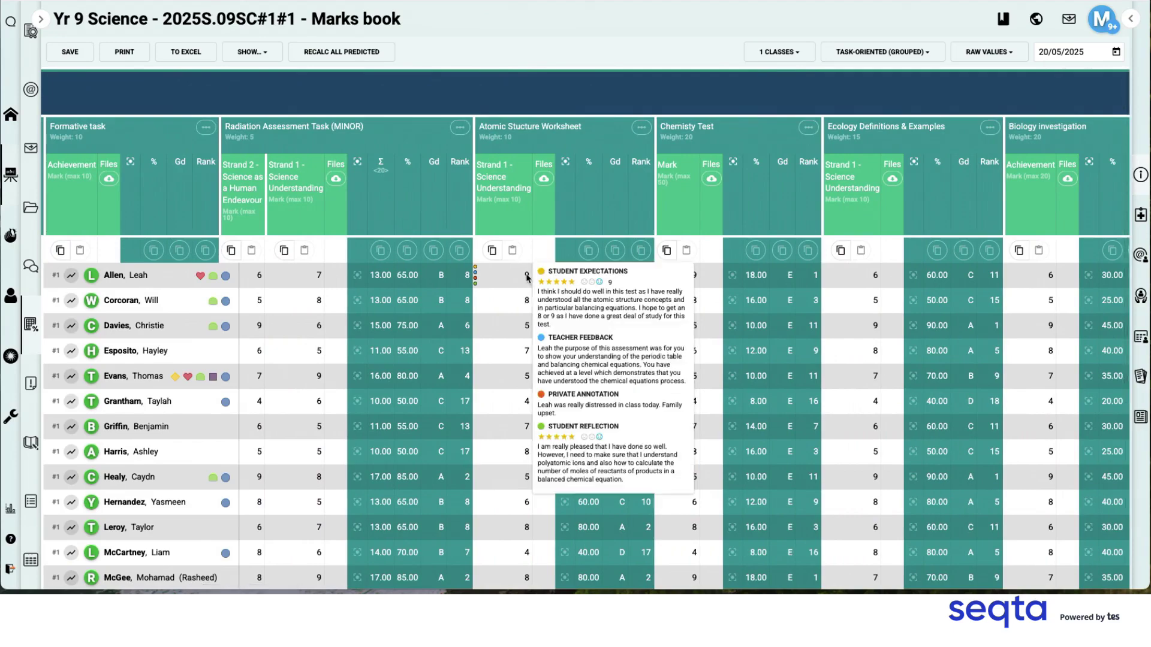
left_click(528, 276)
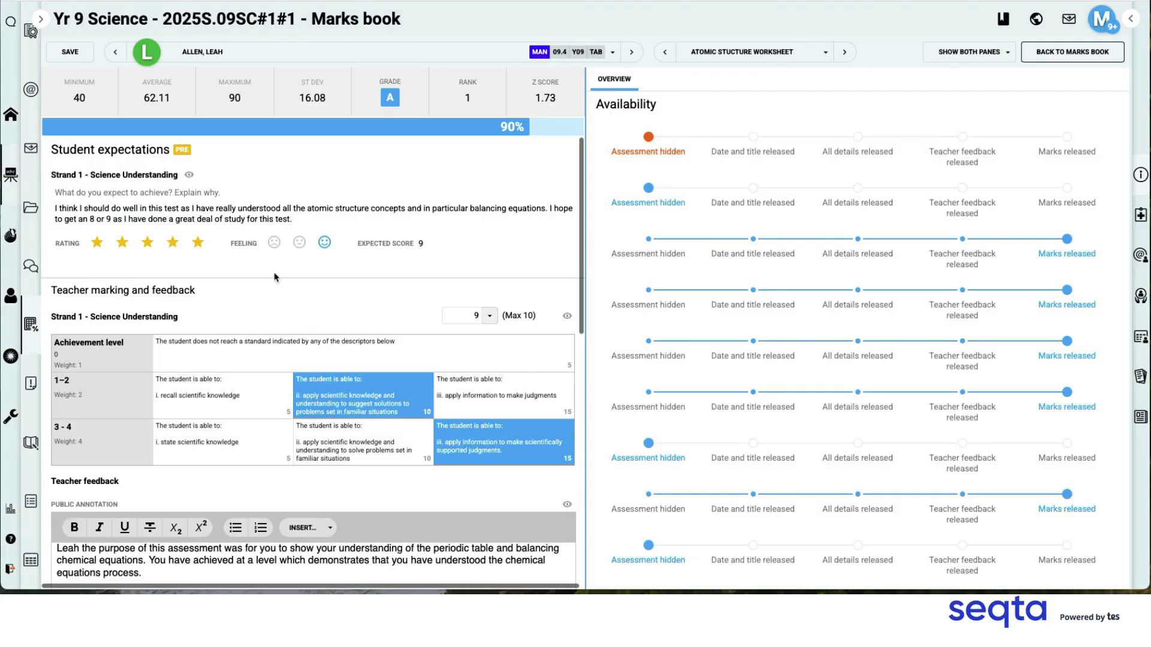
- Review the worksheet's private annotation, teacher files and student reflection, including the available options for adding files
scroll(346, 382, "down", 7)
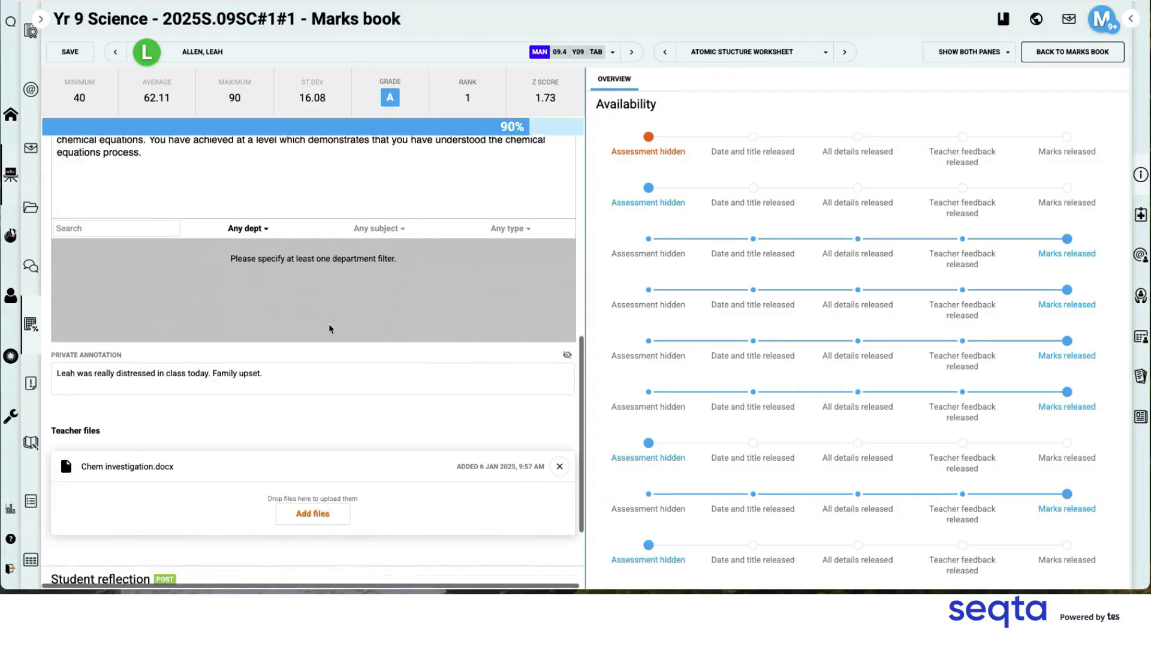
scroll(329, 327, "down", 2)
left_click(317, 397)
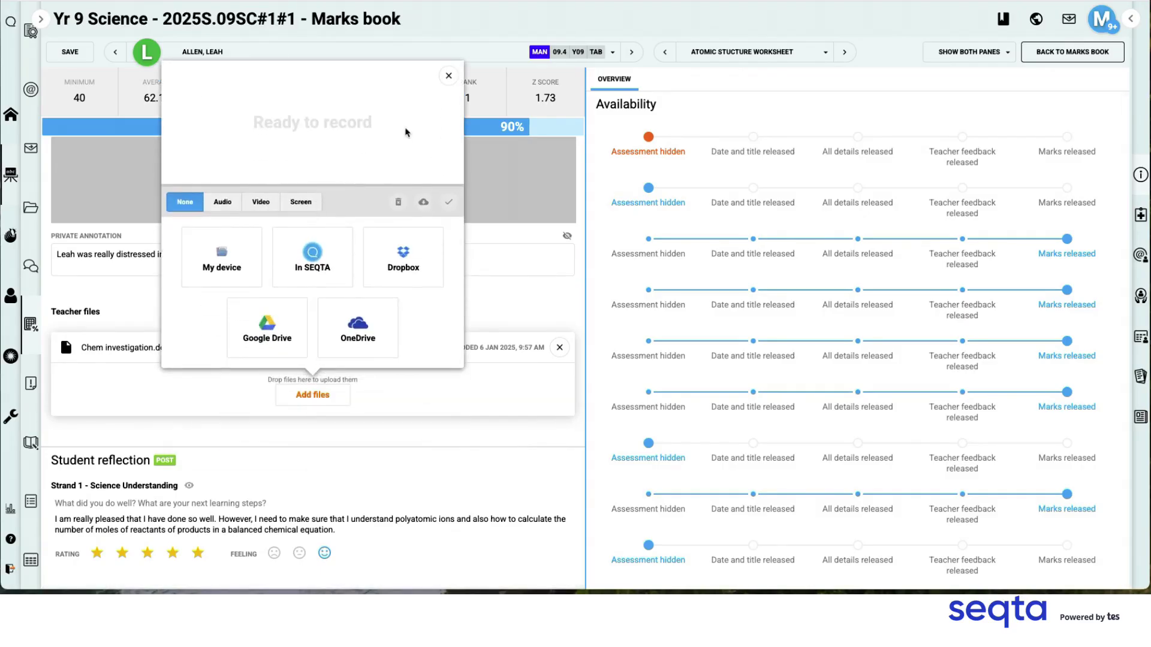
left_click(448, 75)
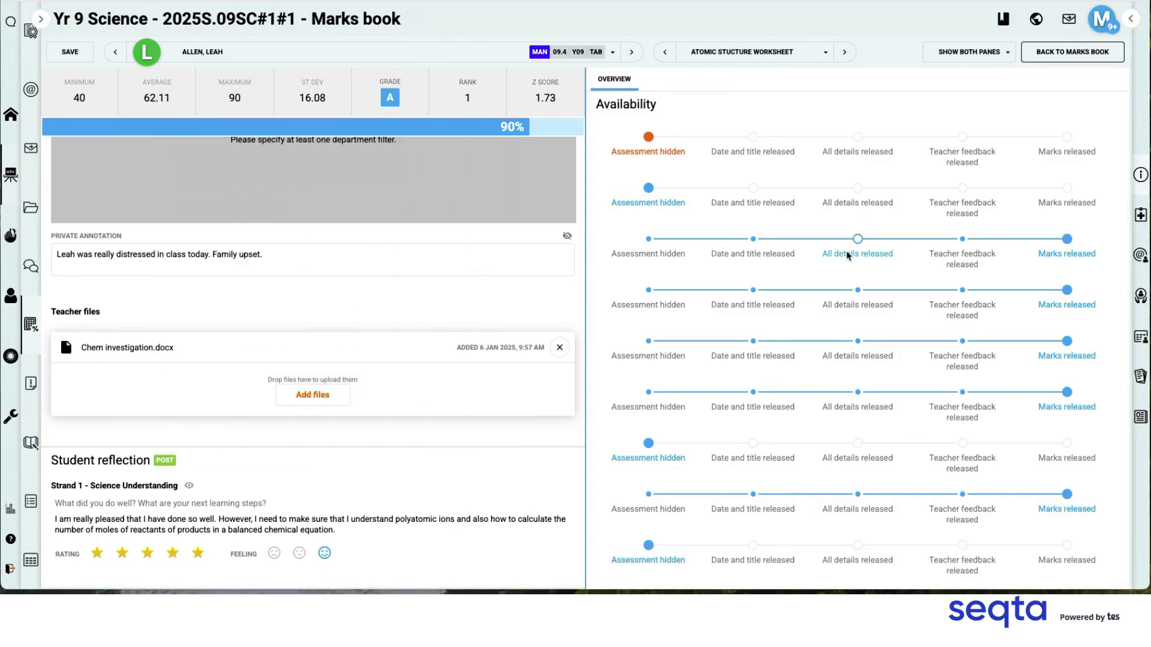
- Set the class's Atomic Stucture Worksheet availability to All details released and return to the marks book
left_click(858, 137)
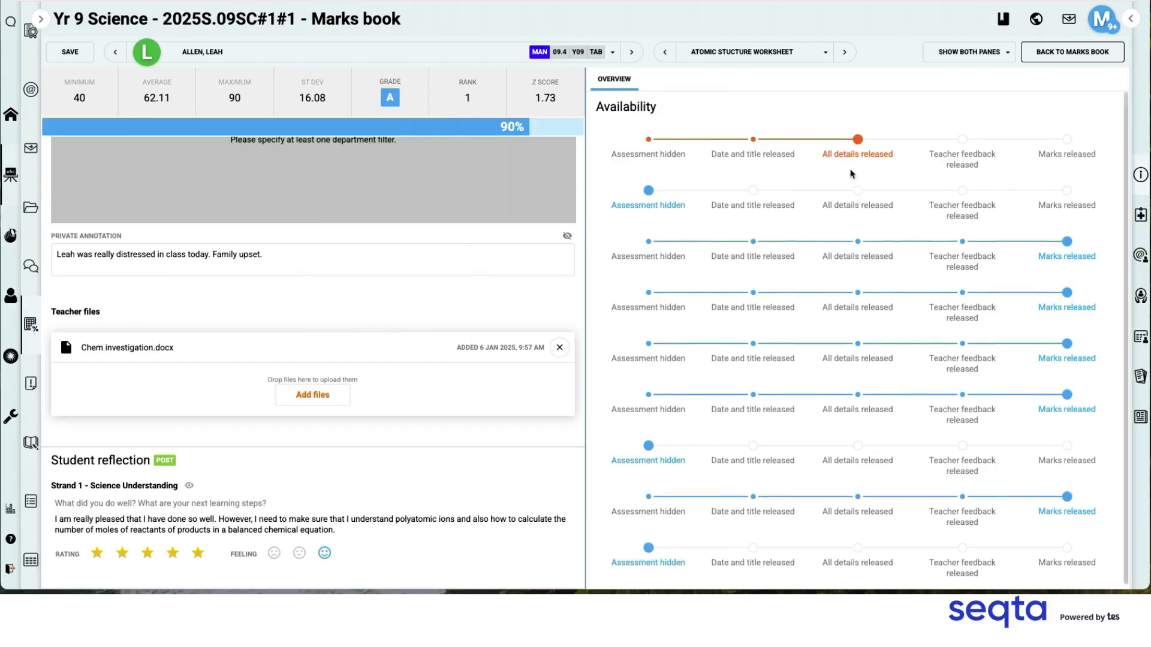
scroll(451, 162, "up", 10)
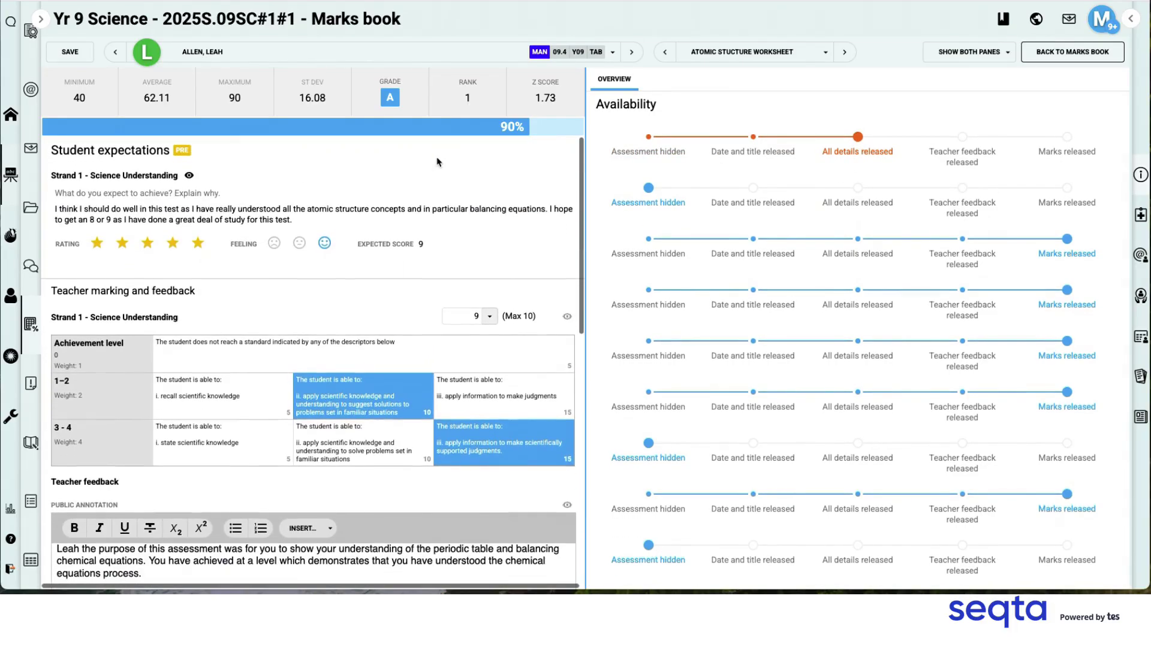
left_click(1052, 62)
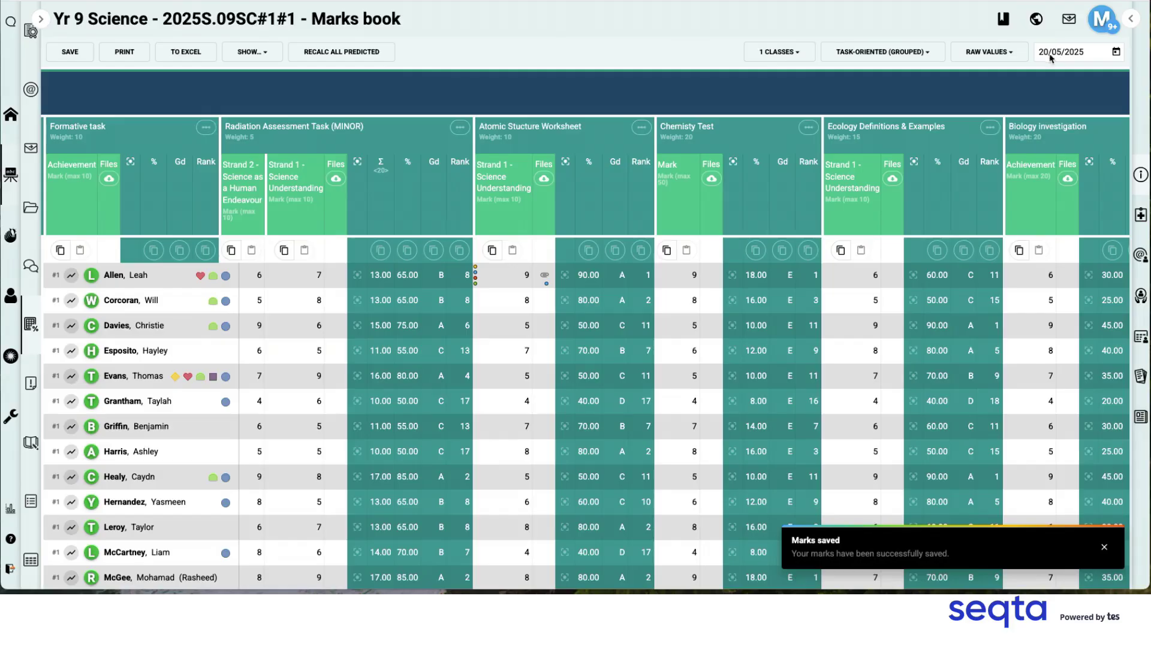
- From the marks book, set the Atomic Stucture Worksheet's availability for 2025S.09SC#1 to Marks released
left_click(640, 128)
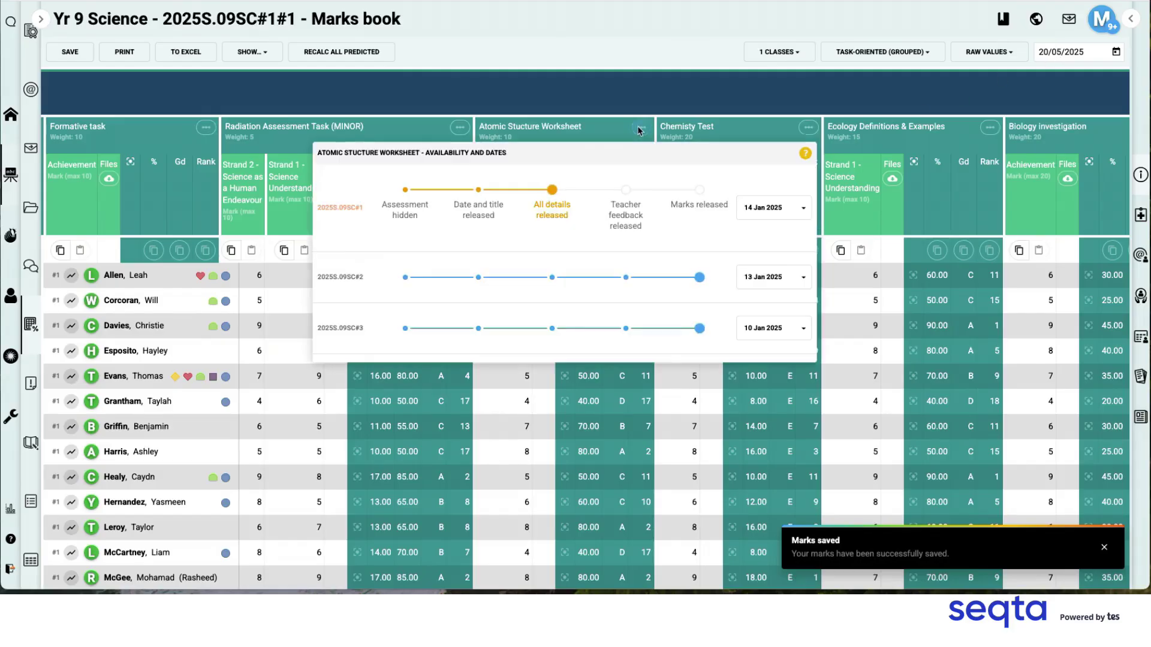
left_click(699, 190)
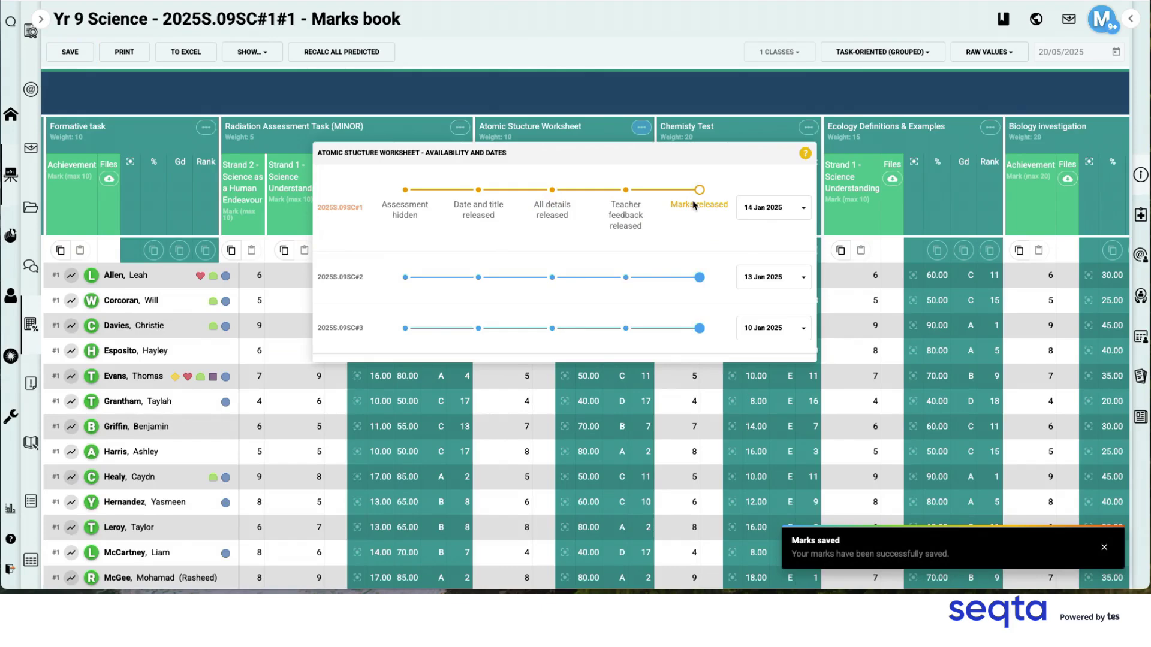
- Close the worksheet's availability settings and open Learn masquerading as the first student in the marks book
left_click(673, 44)
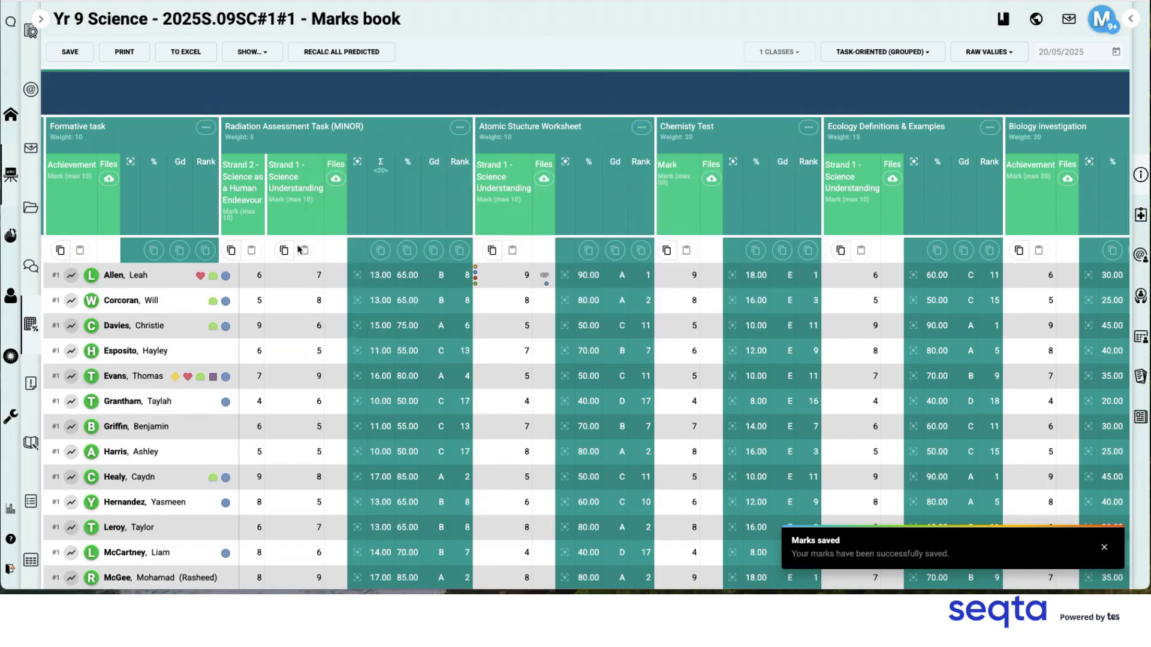
left_click(1131, 19)
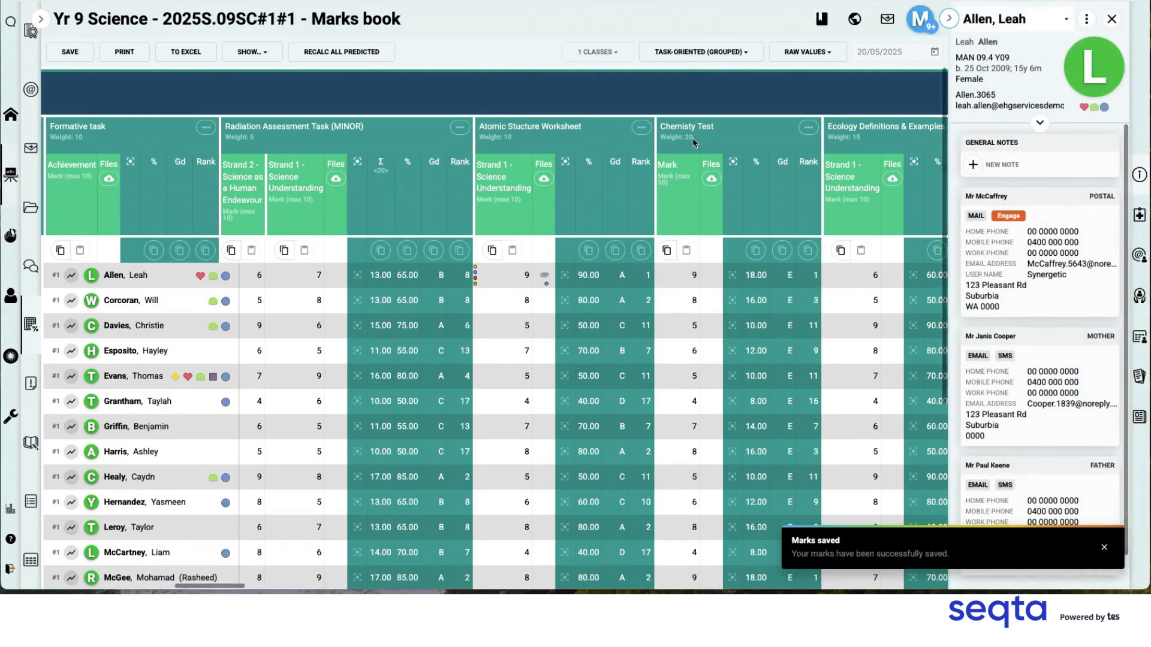
left_click(1086, 19)
left_click(1053, 46)
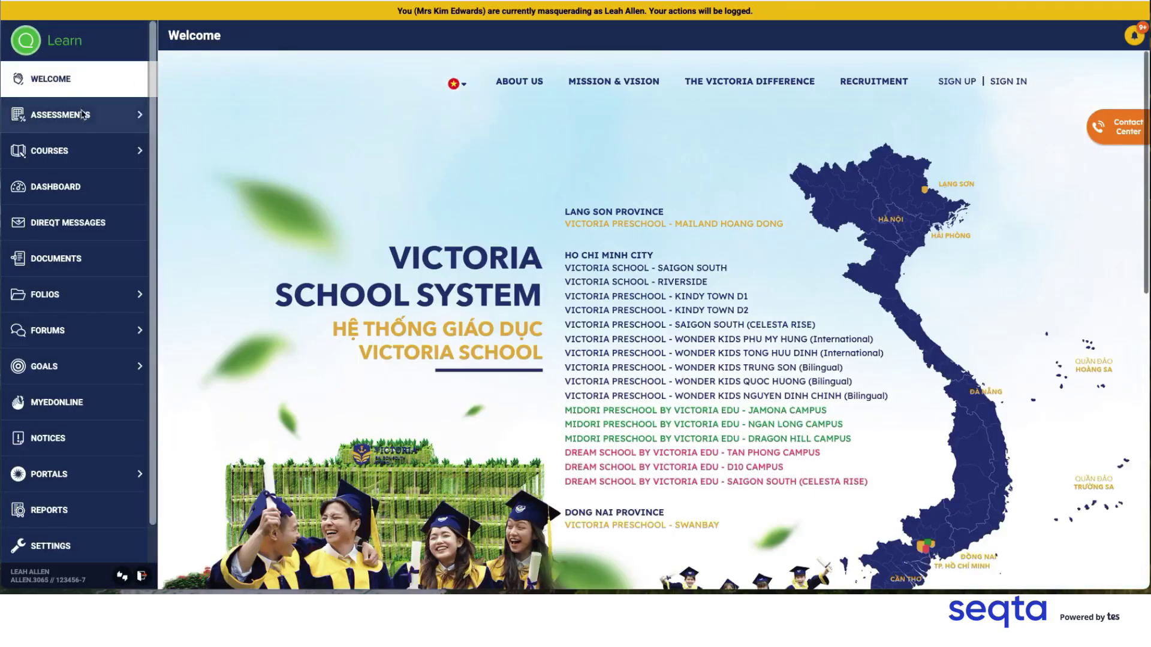
- In the student's Yr 9 Science assessments, open Atomic Stucture Worksheet and review the expectations, teacher marking and feedback, and reflection
left_click(82, 112)
left_click(69, 148)
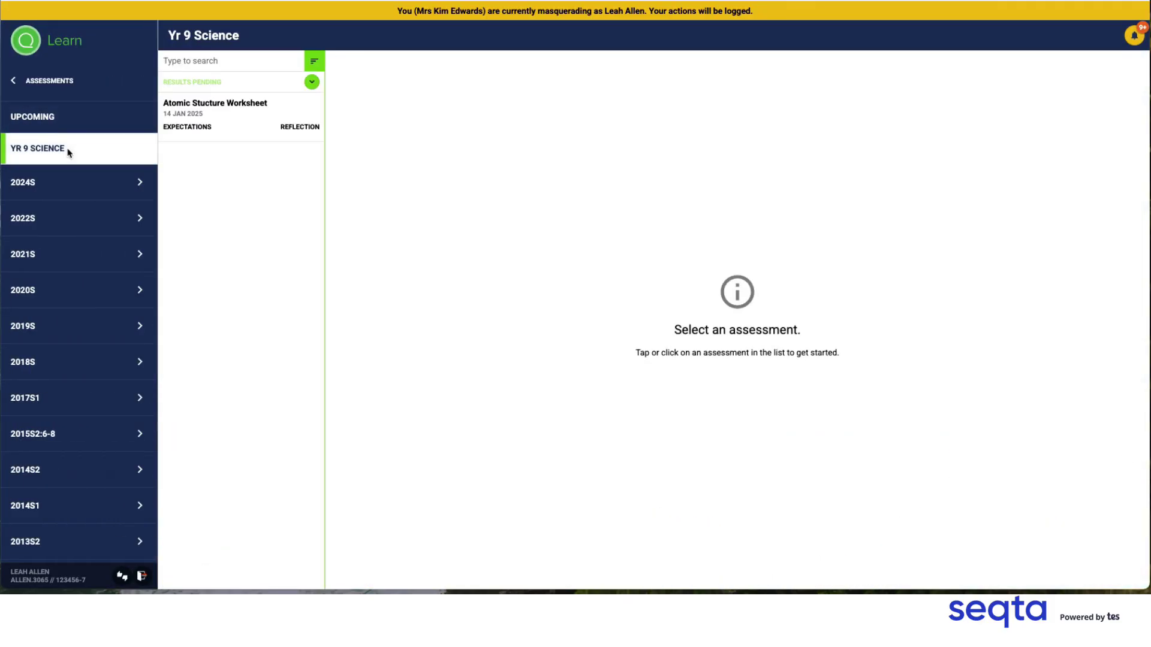
left_click(192, 120)
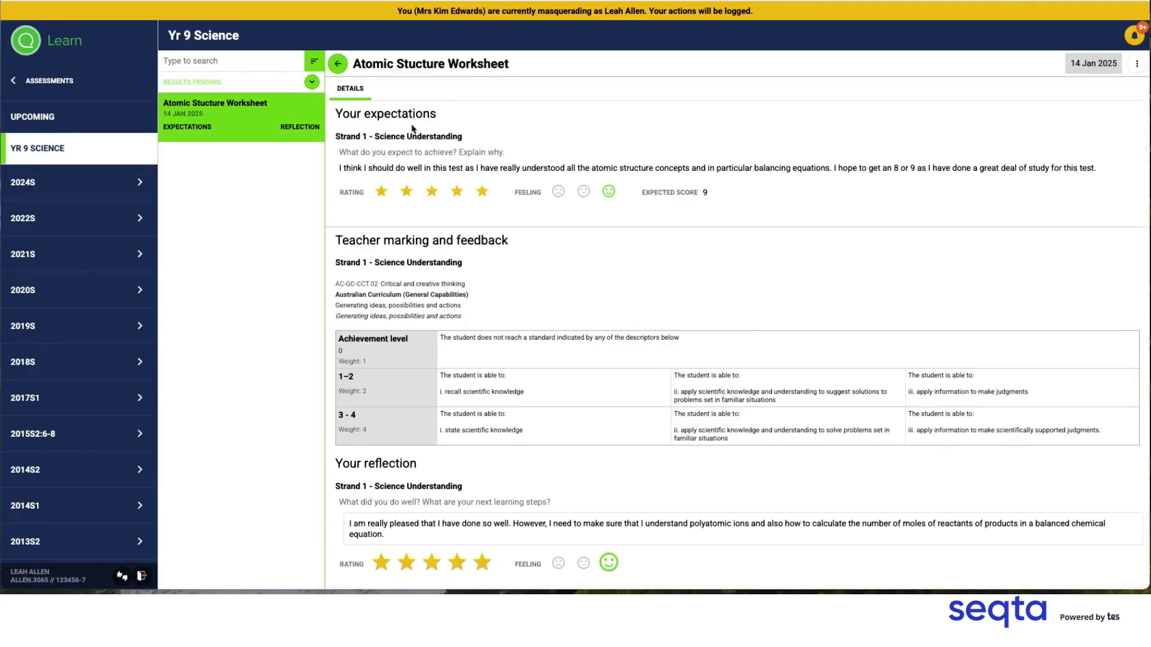
scroll(435, 319, "down", 1)
scroll(435, 320, "up", 1)
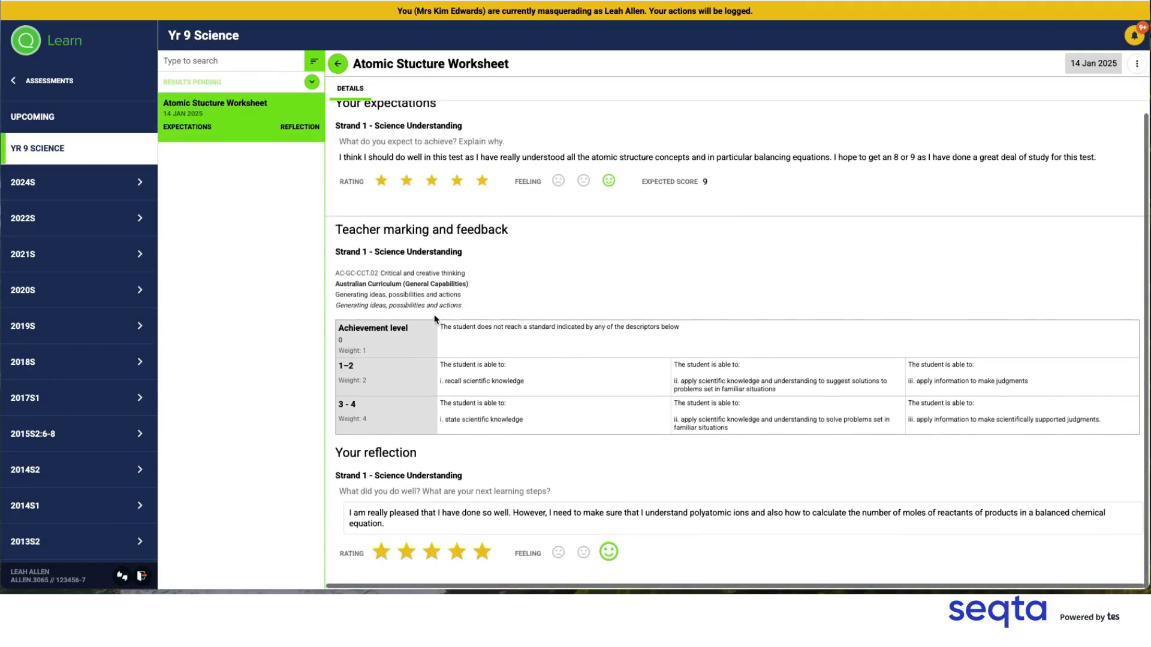